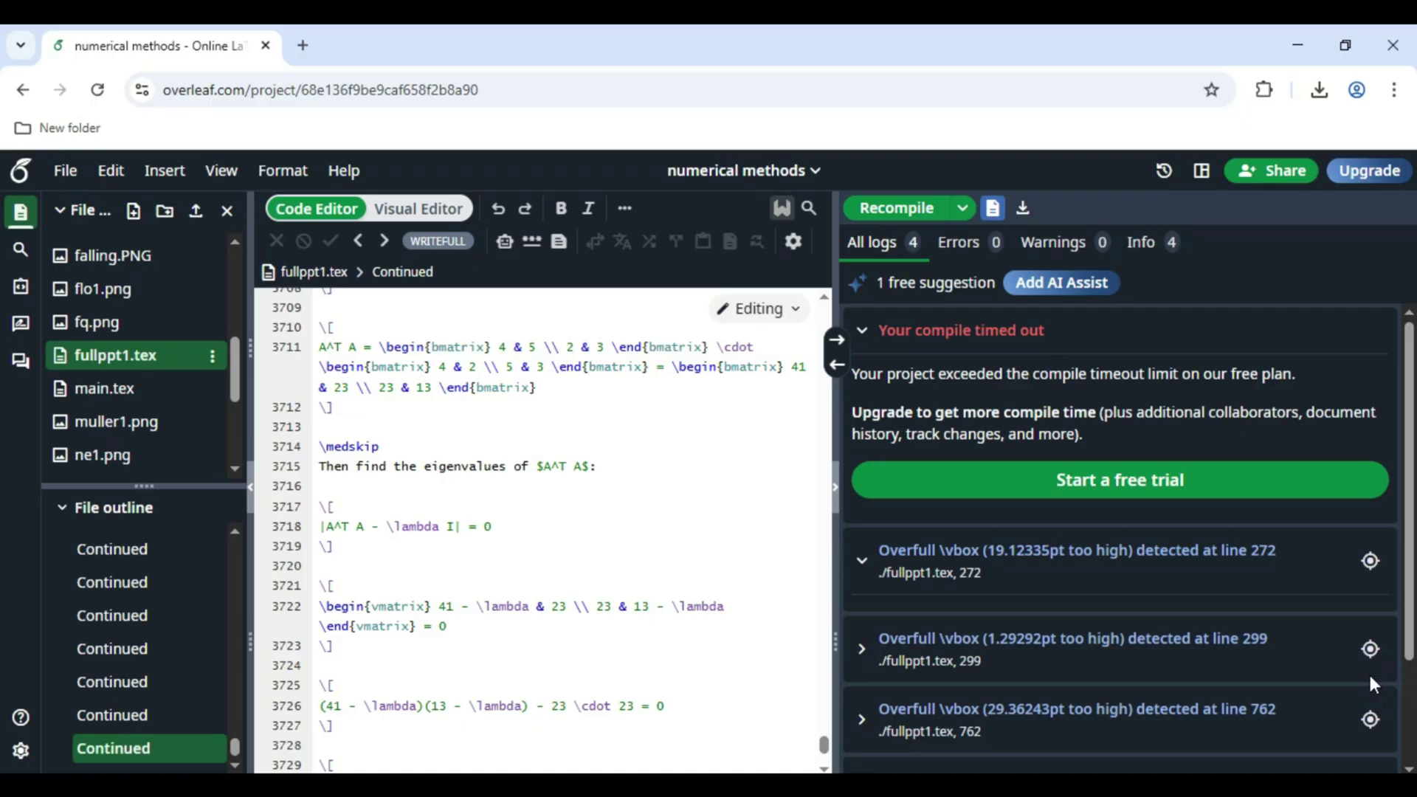
- Recompile the Overleaf numerical methods project to refresh its warnings log
click(892, 211)
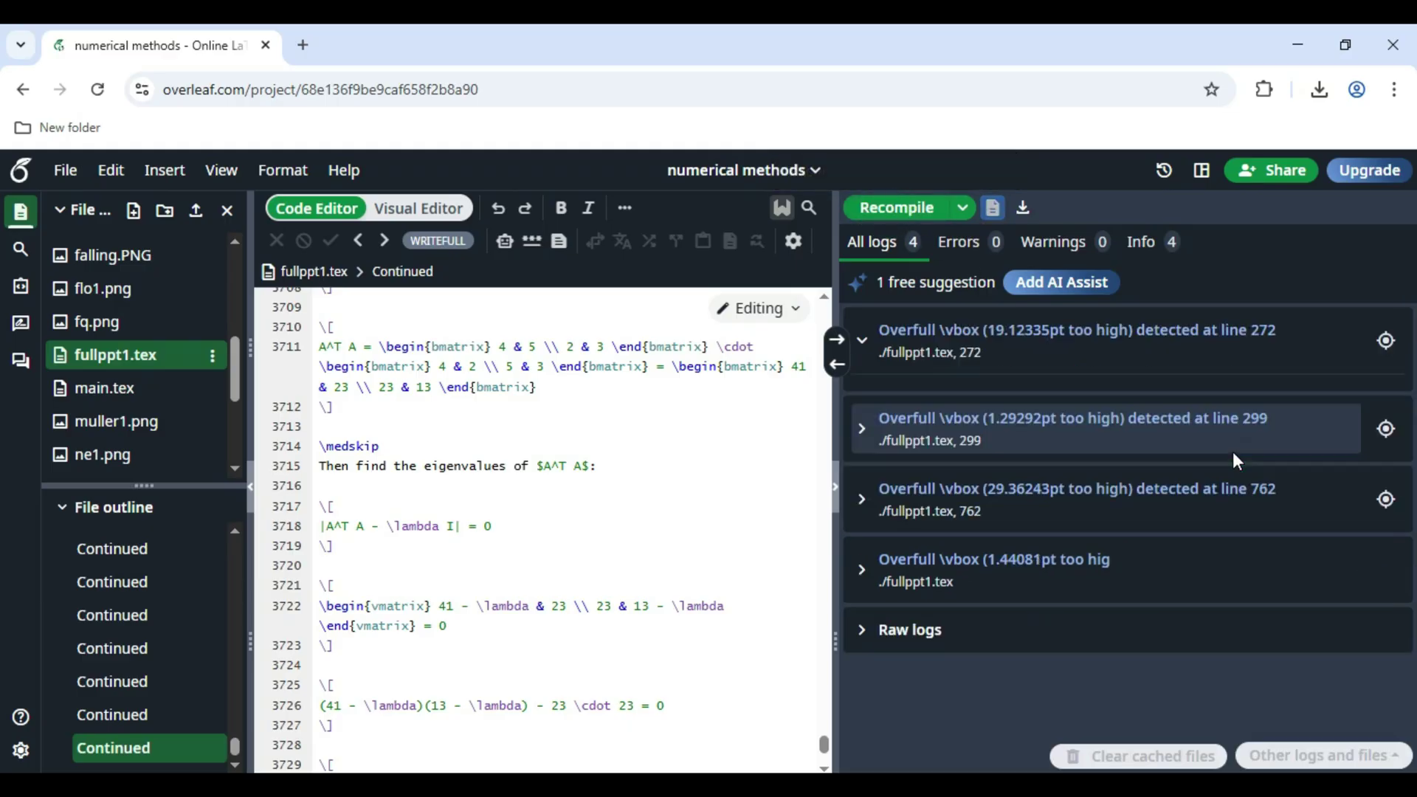
- Go to colab.research.google.com in a new tab and start a new notebook
click(301, 44)
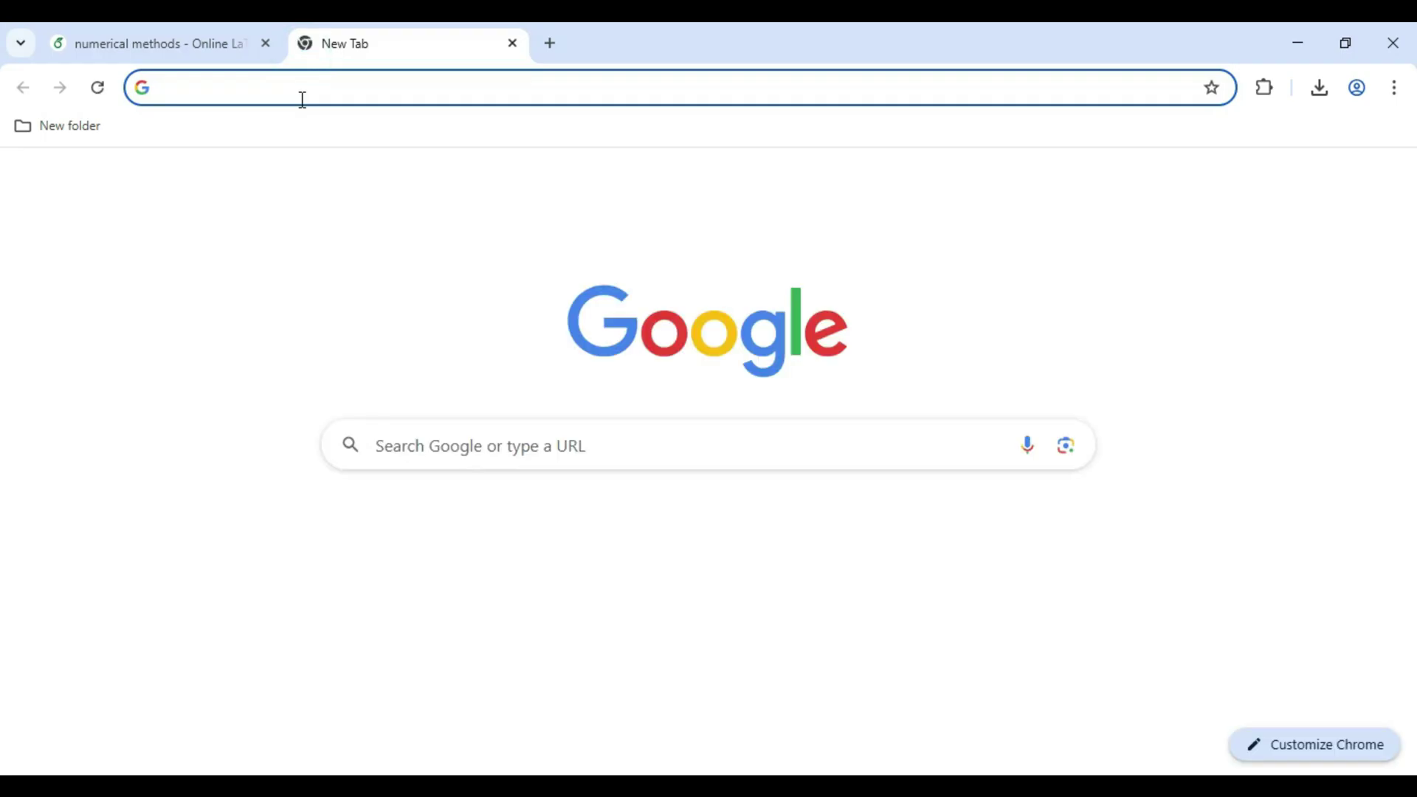
text(colab)
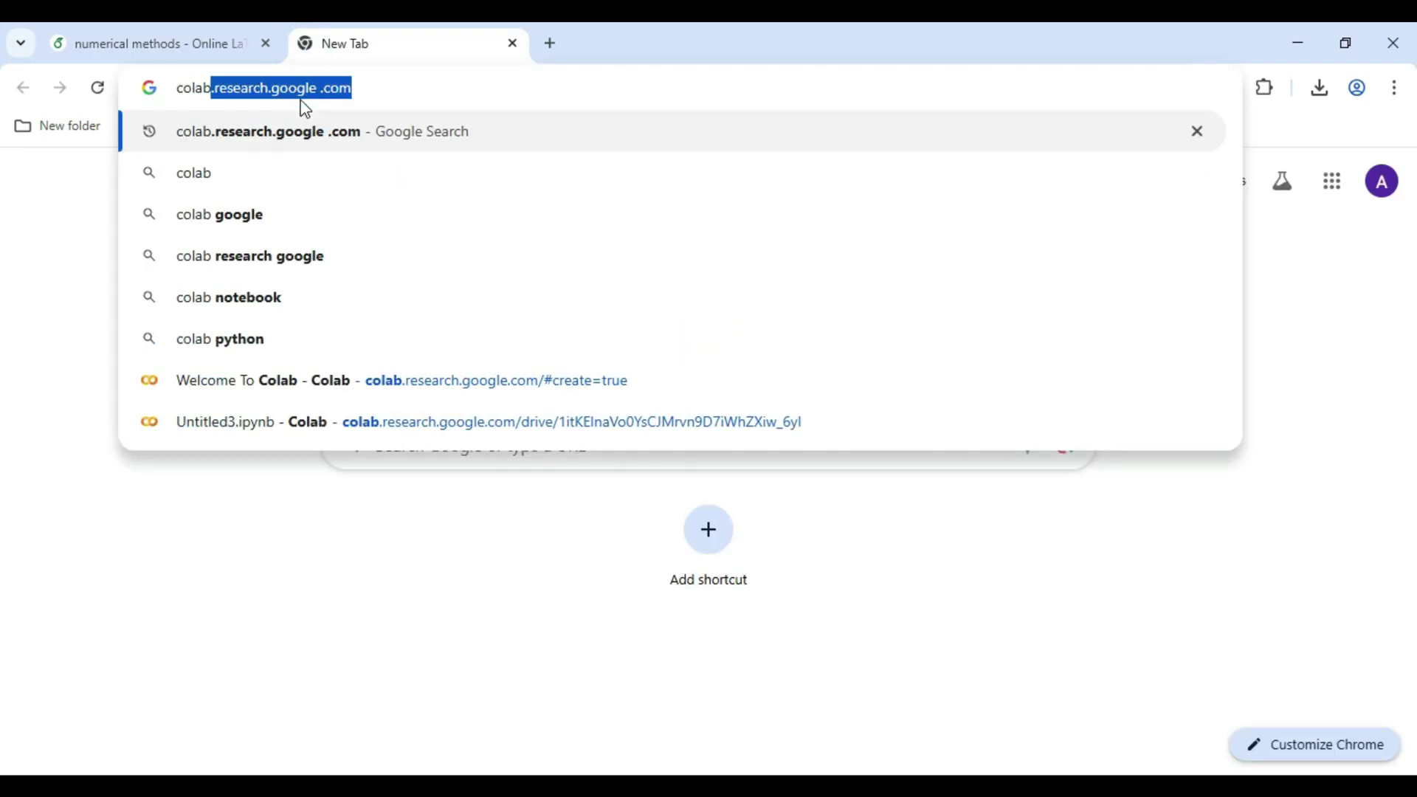
key(Return)
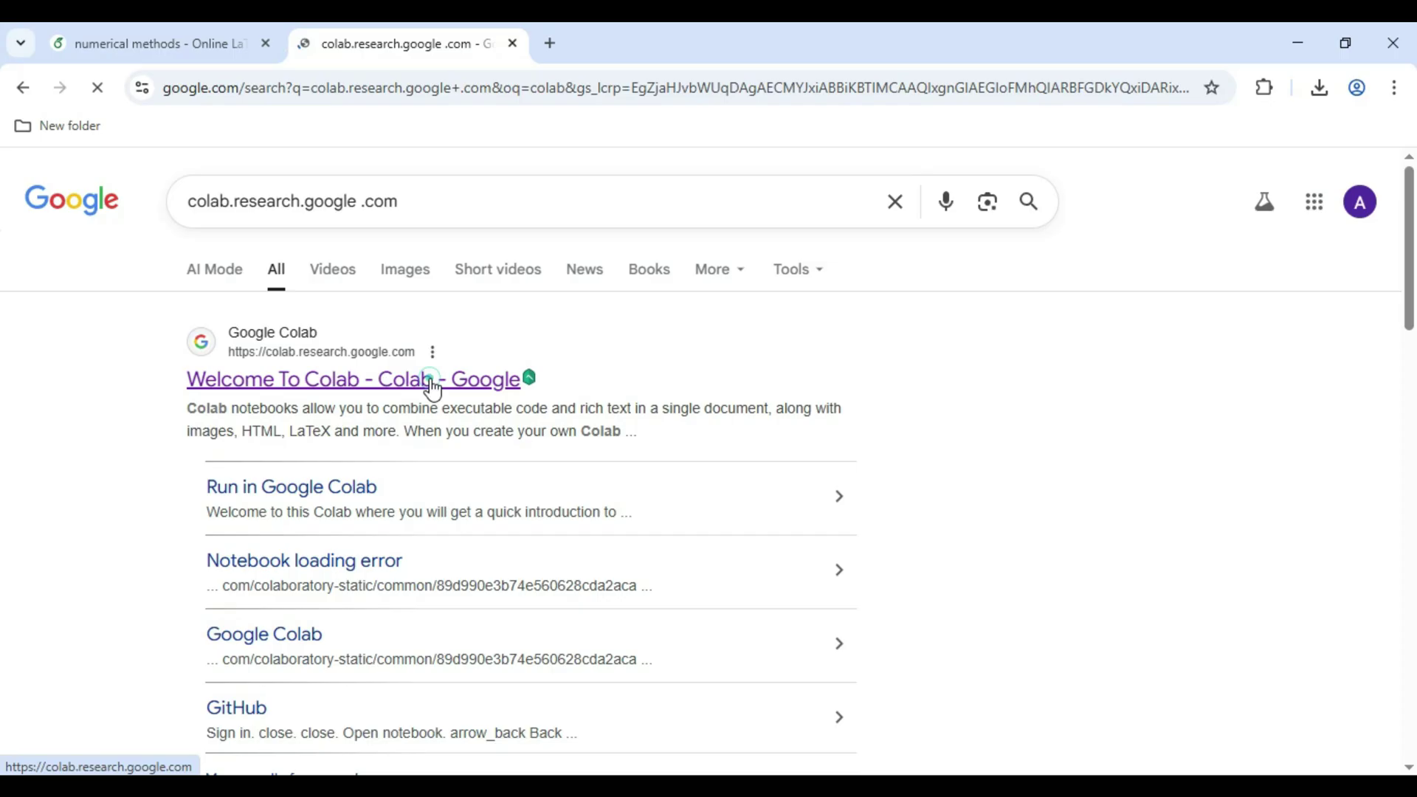
click(354, 378)
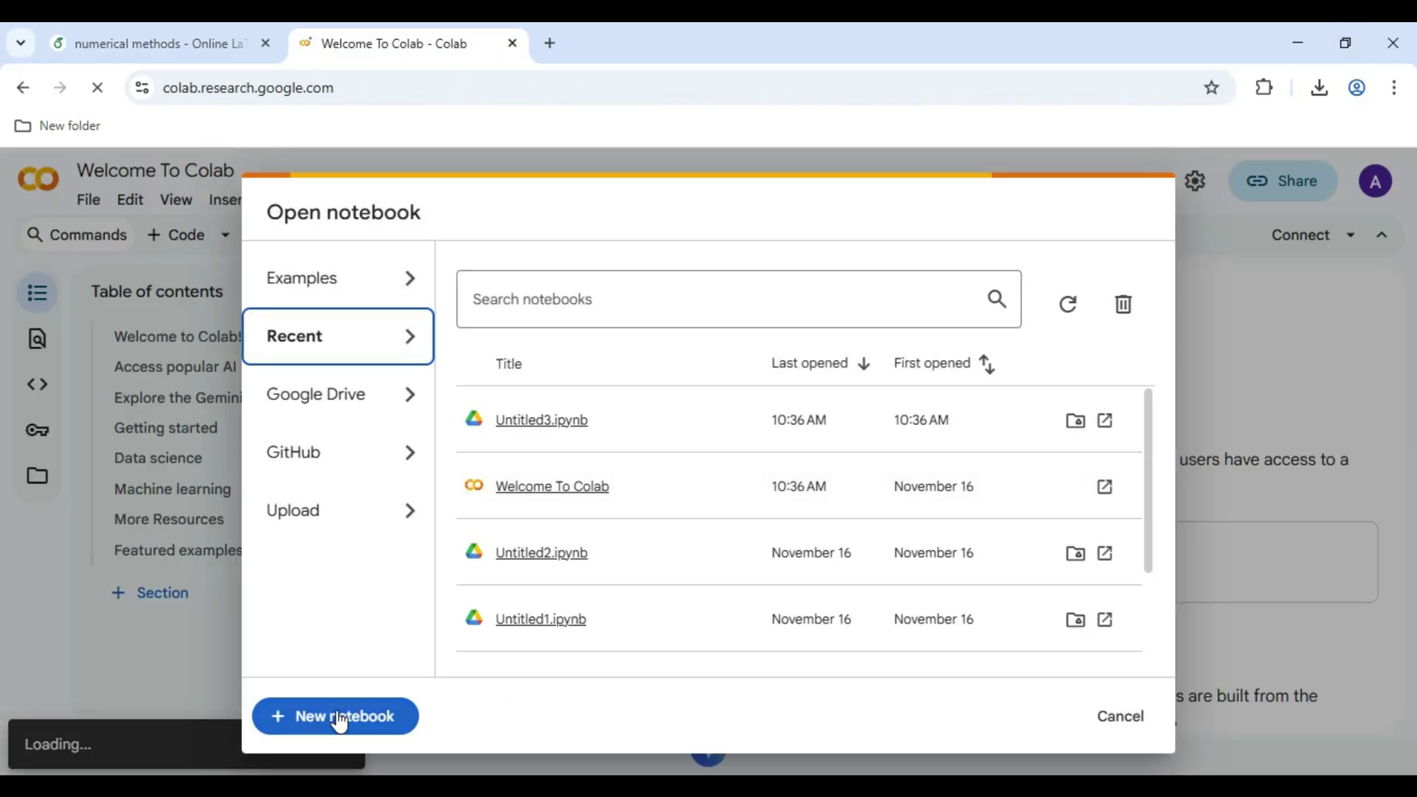
click(339, 715)
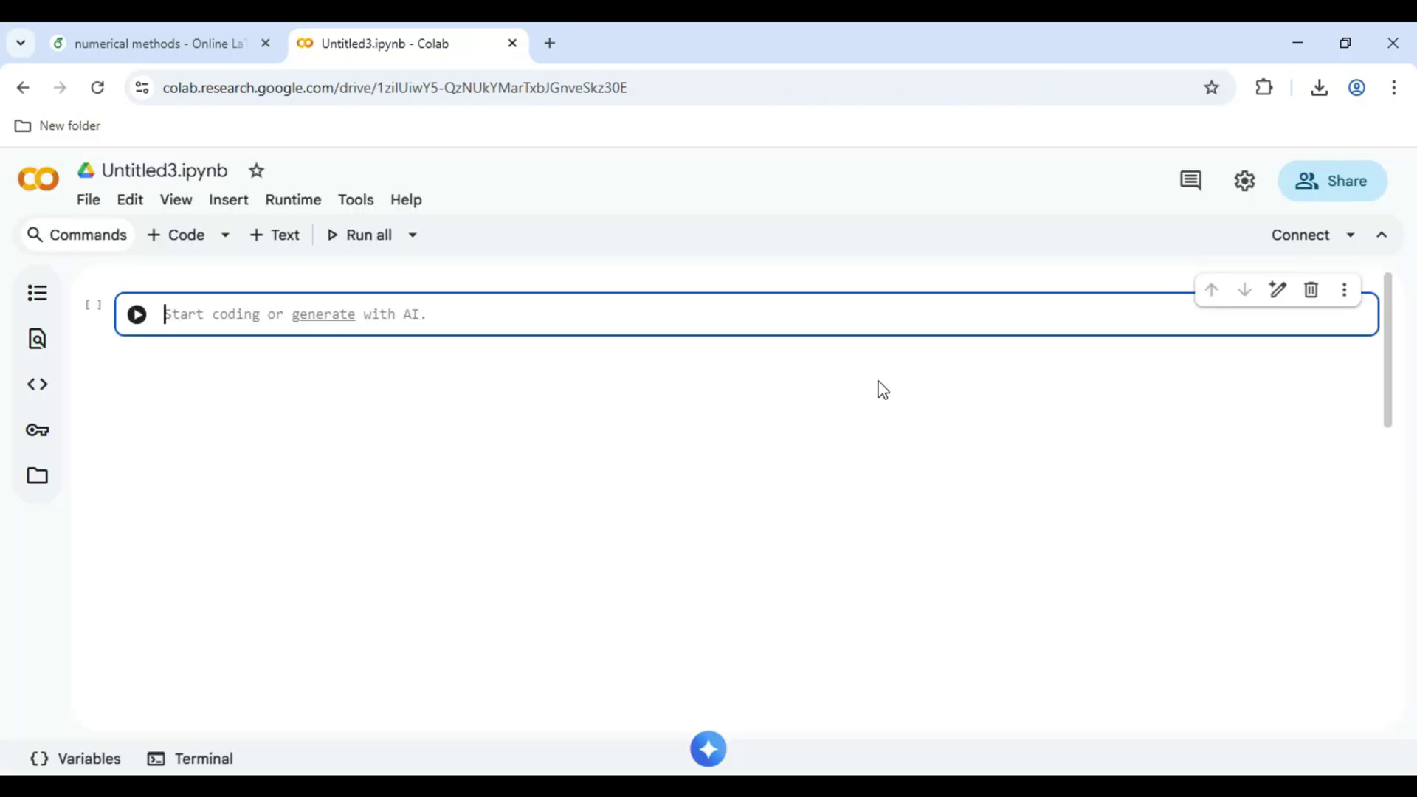
- Paste the apt-get TeX Live install command from Notepad into a cell and run it
key(alt+Tab)
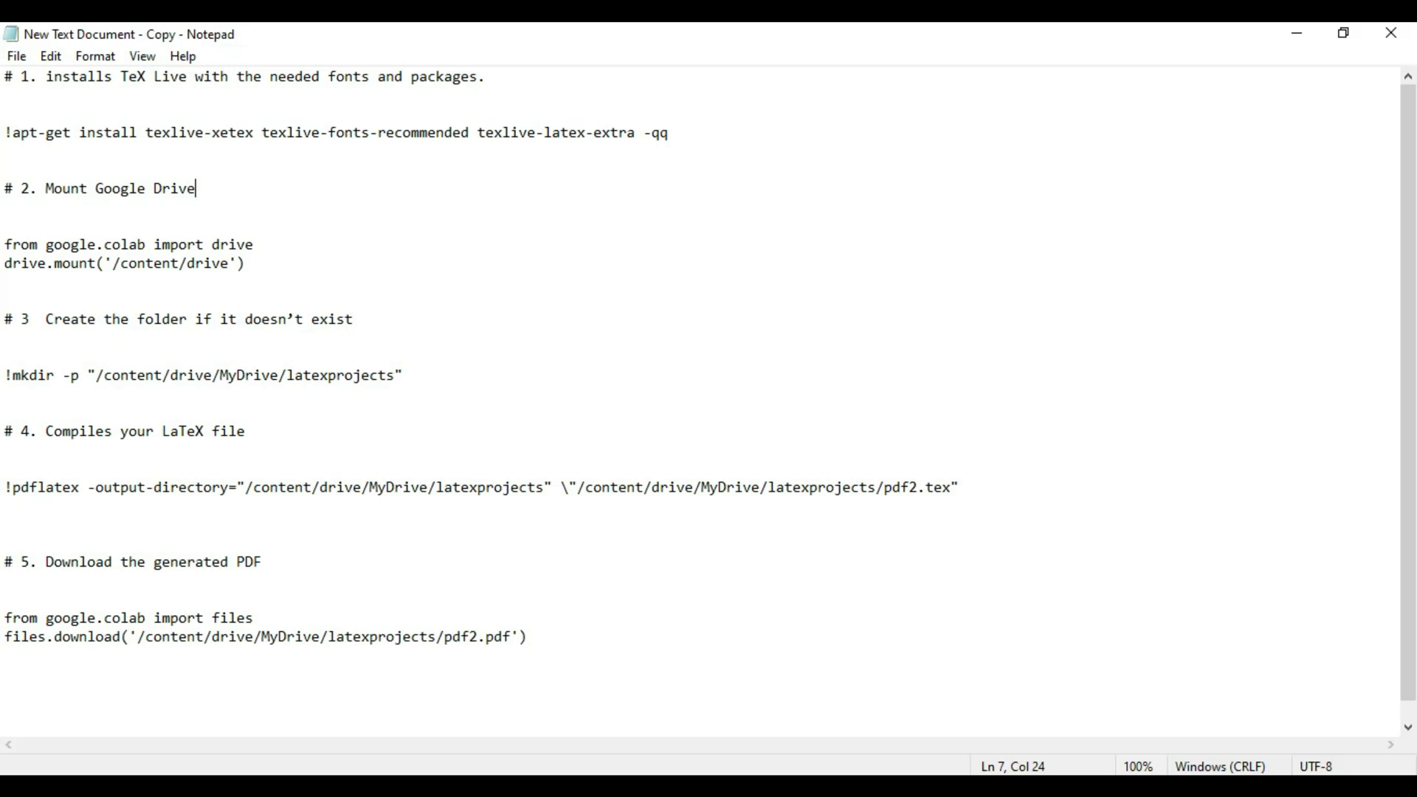
drag(7, 133, 963, 143)
right_click(633, 133)
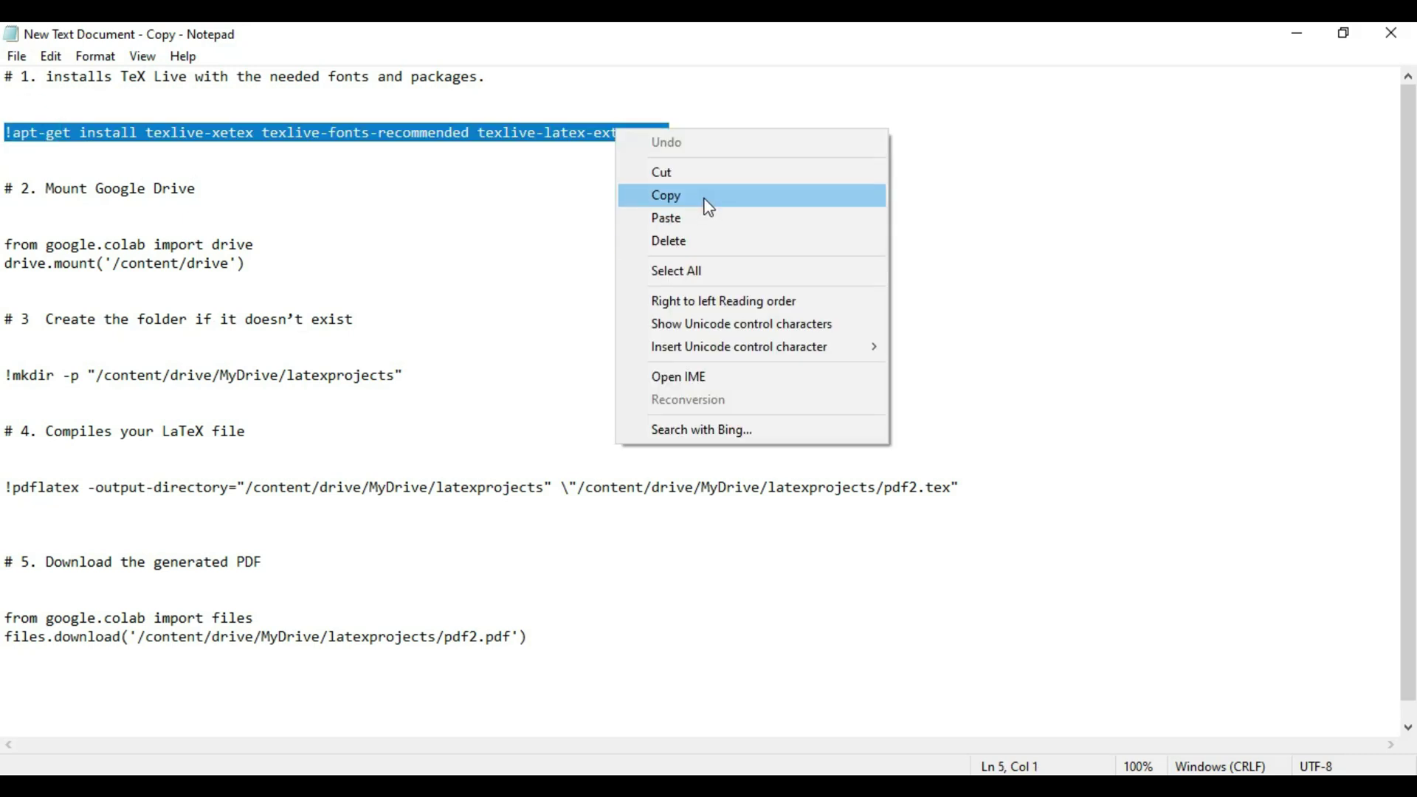
click(702, 196)
key(alt+Tab)
key(ctrl+v)
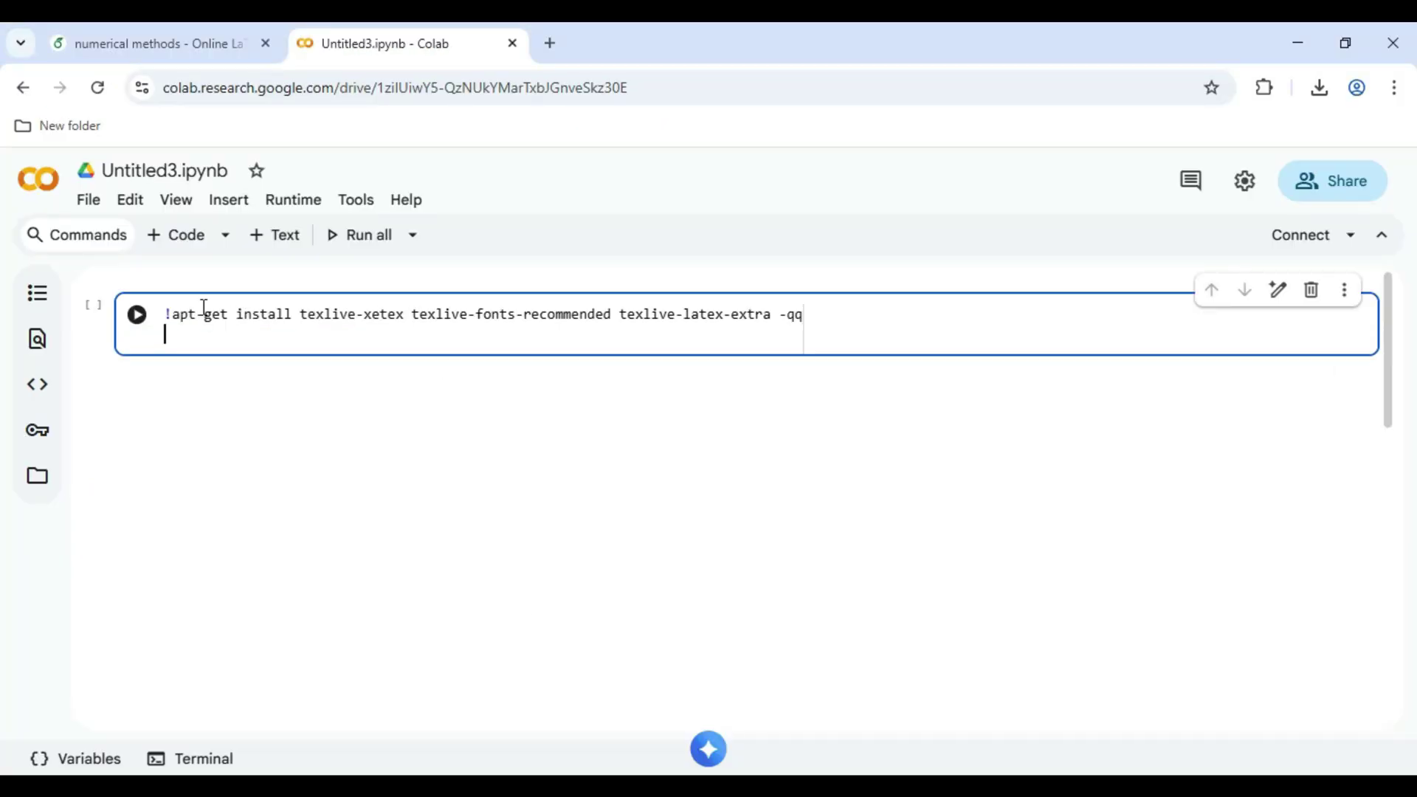
key(ctrl+Return)
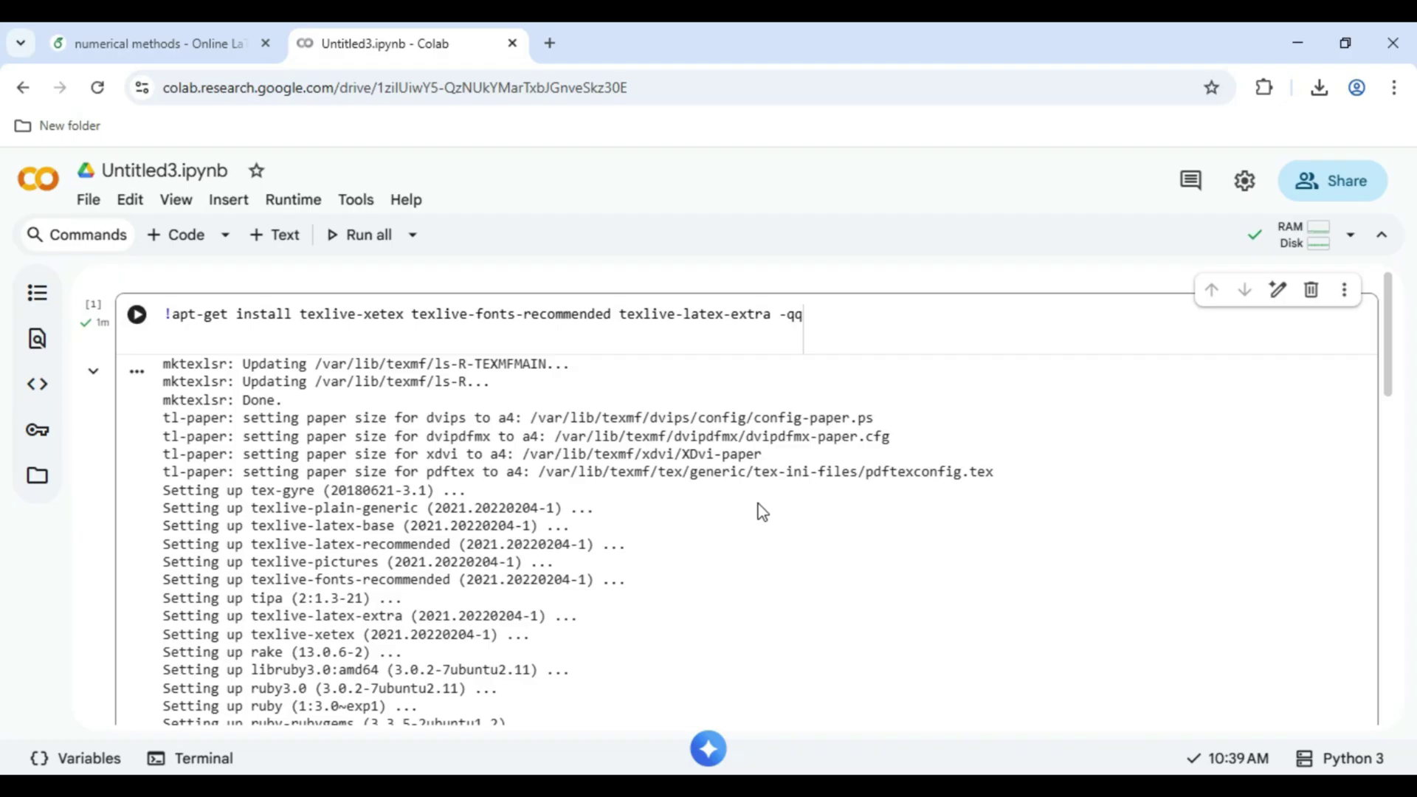
- Run the Drive mounting code from the notes and authorize Google Drive access
key(alt+Tab)
drag(6, 244, 257, 266)
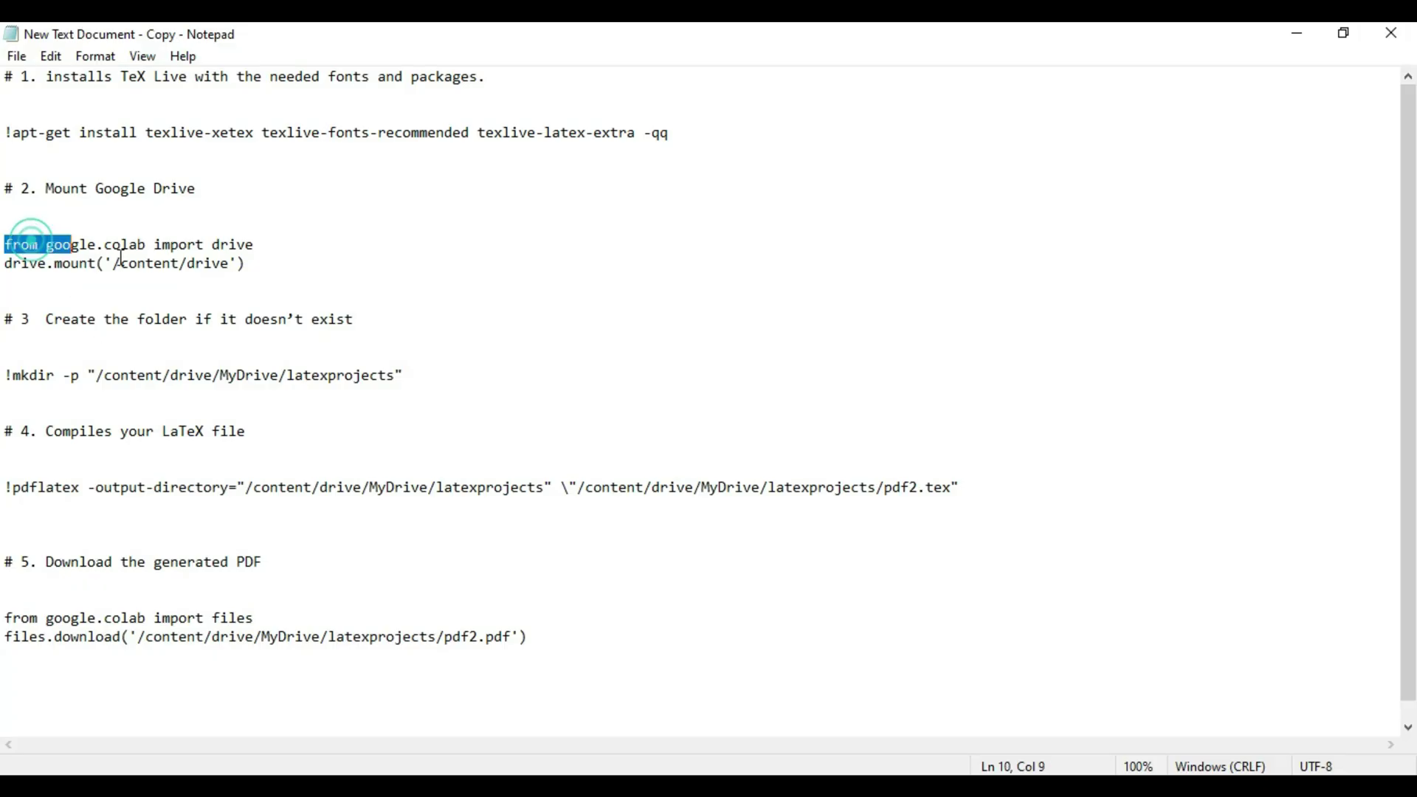
right_click(222, 261)
click(300, 330)
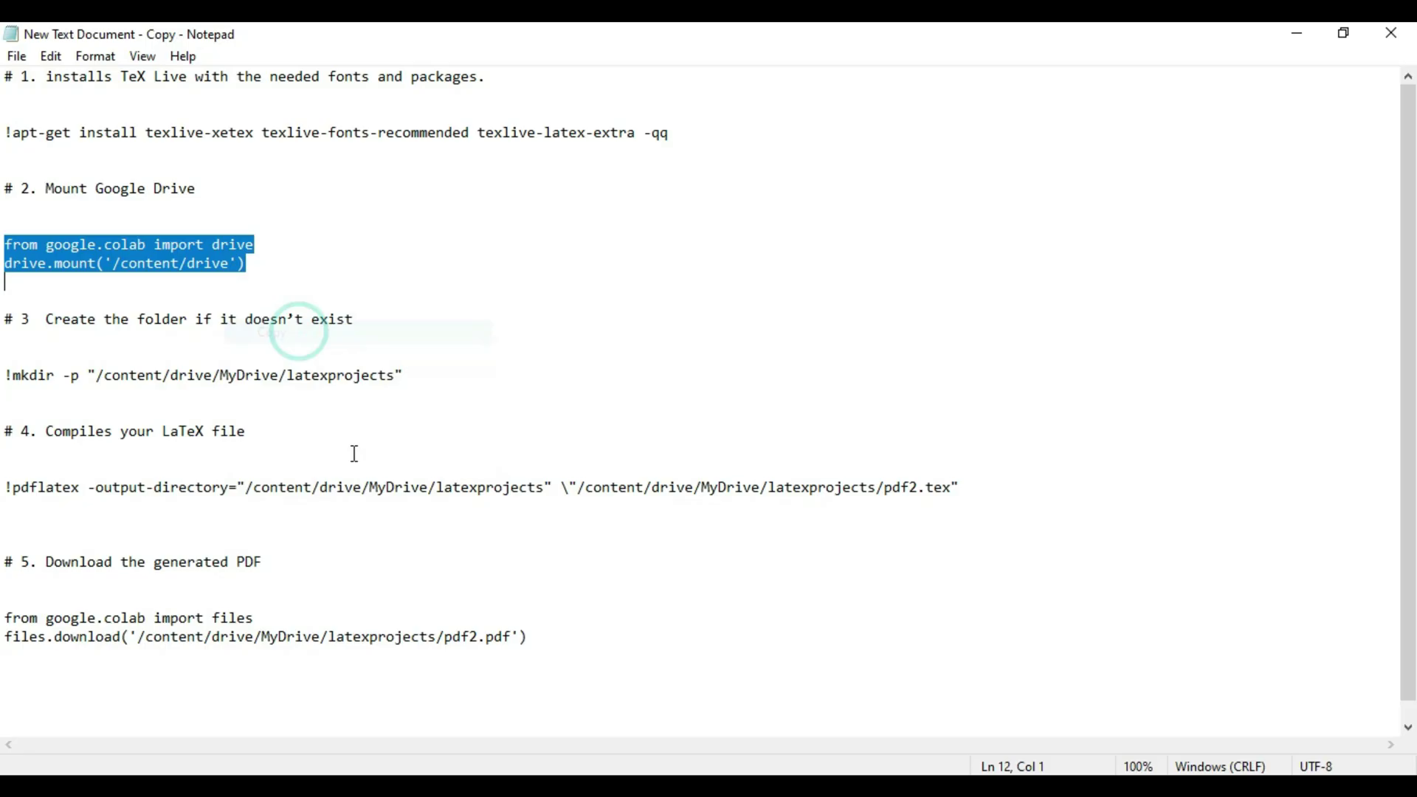
key(alt+Tab)
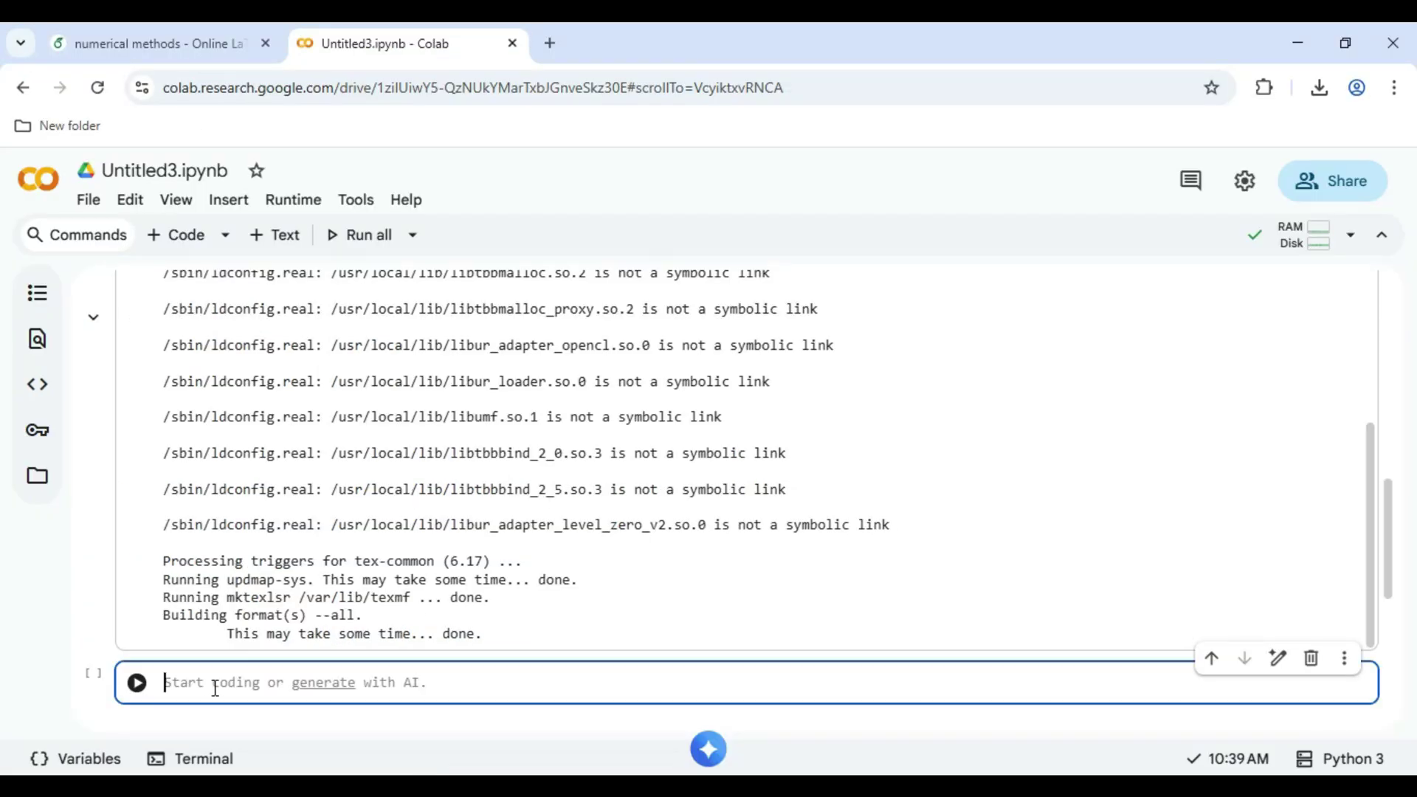
key(ctrl+v)
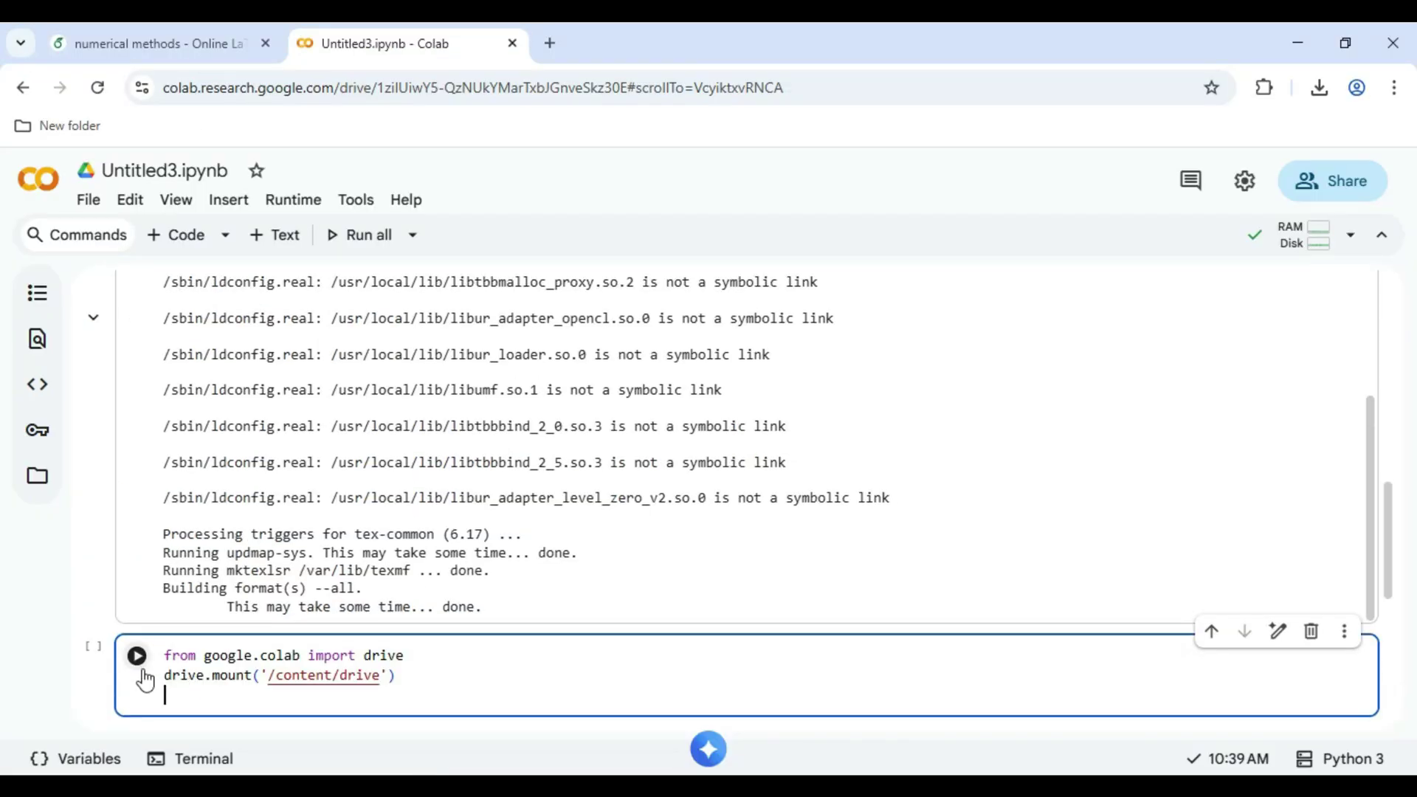
click(136, 656)
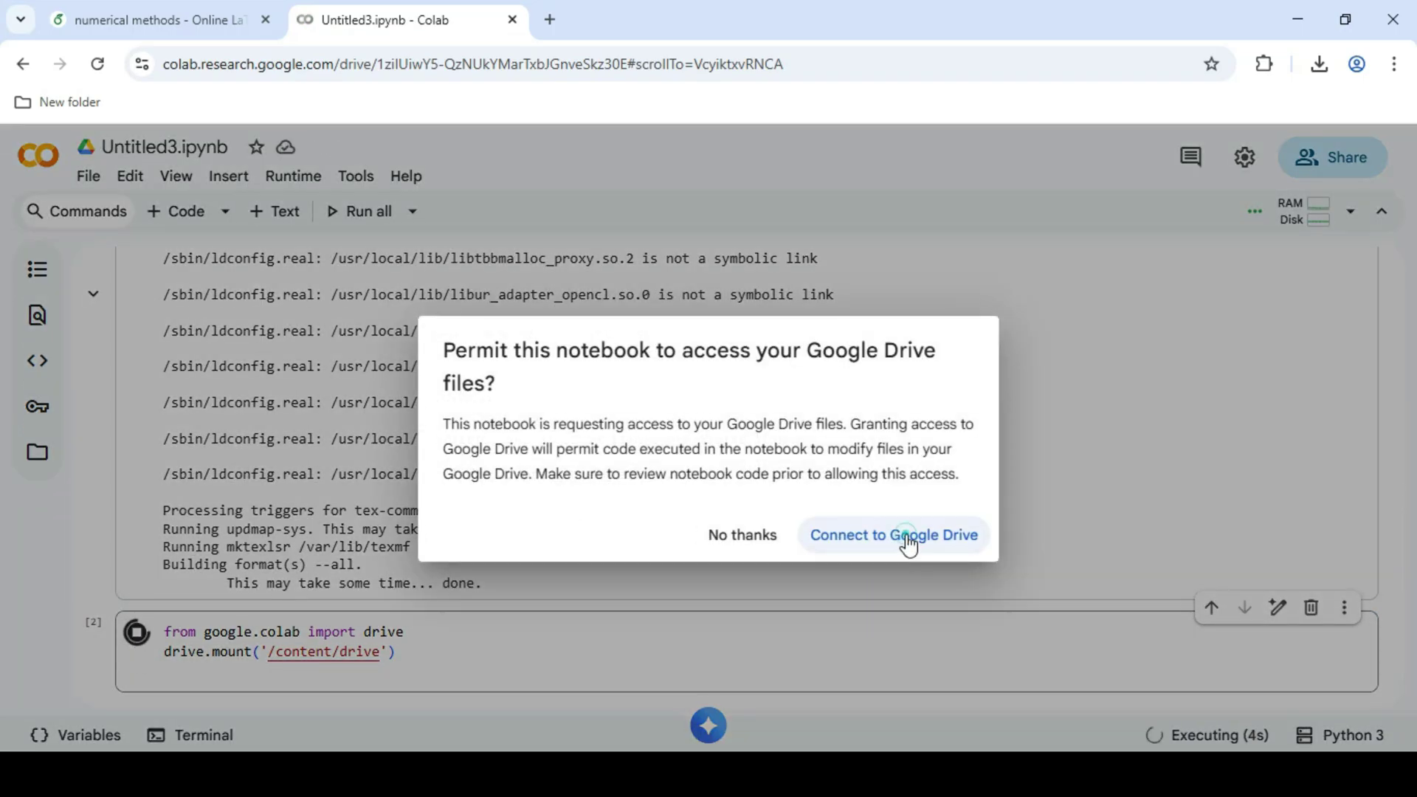
click(893, 558)
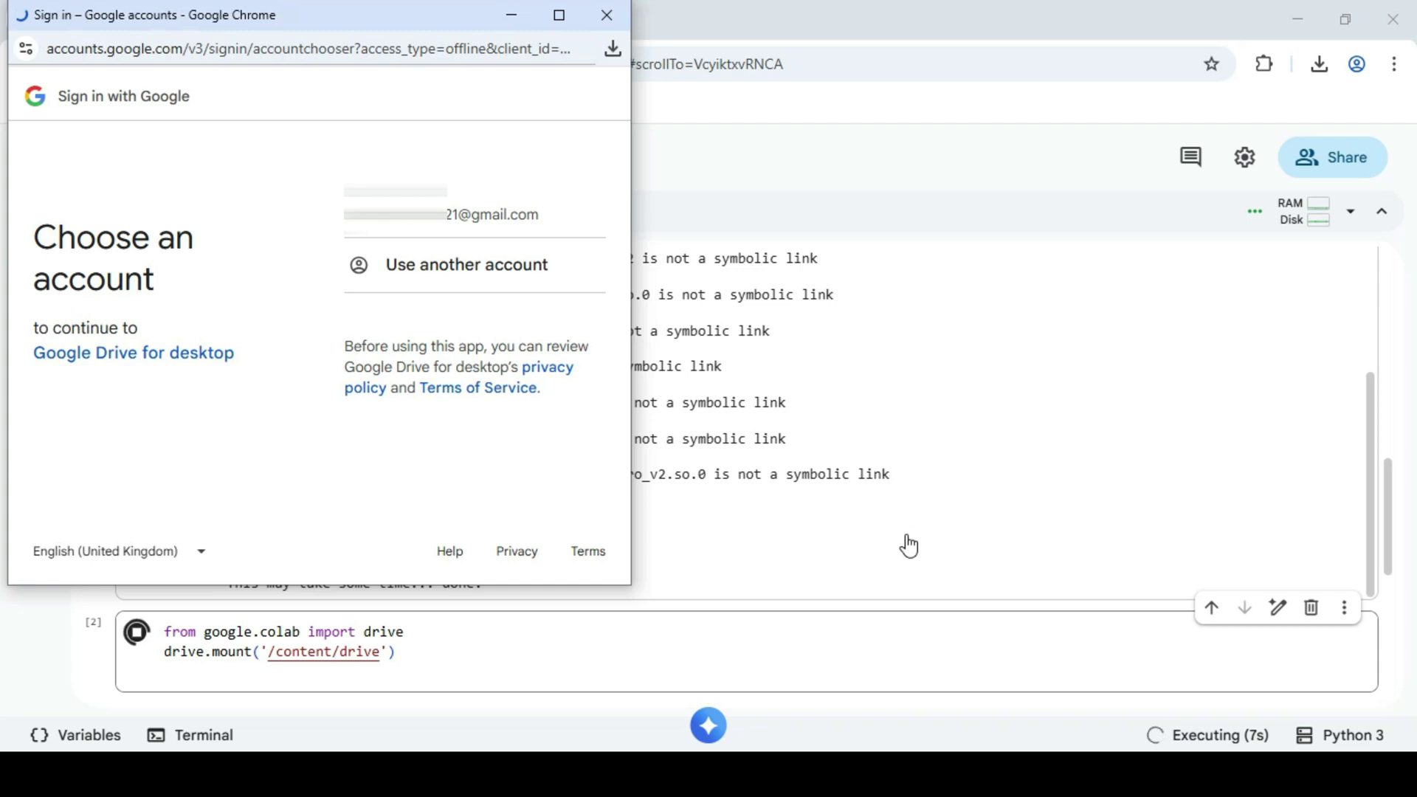
click(499, 211)
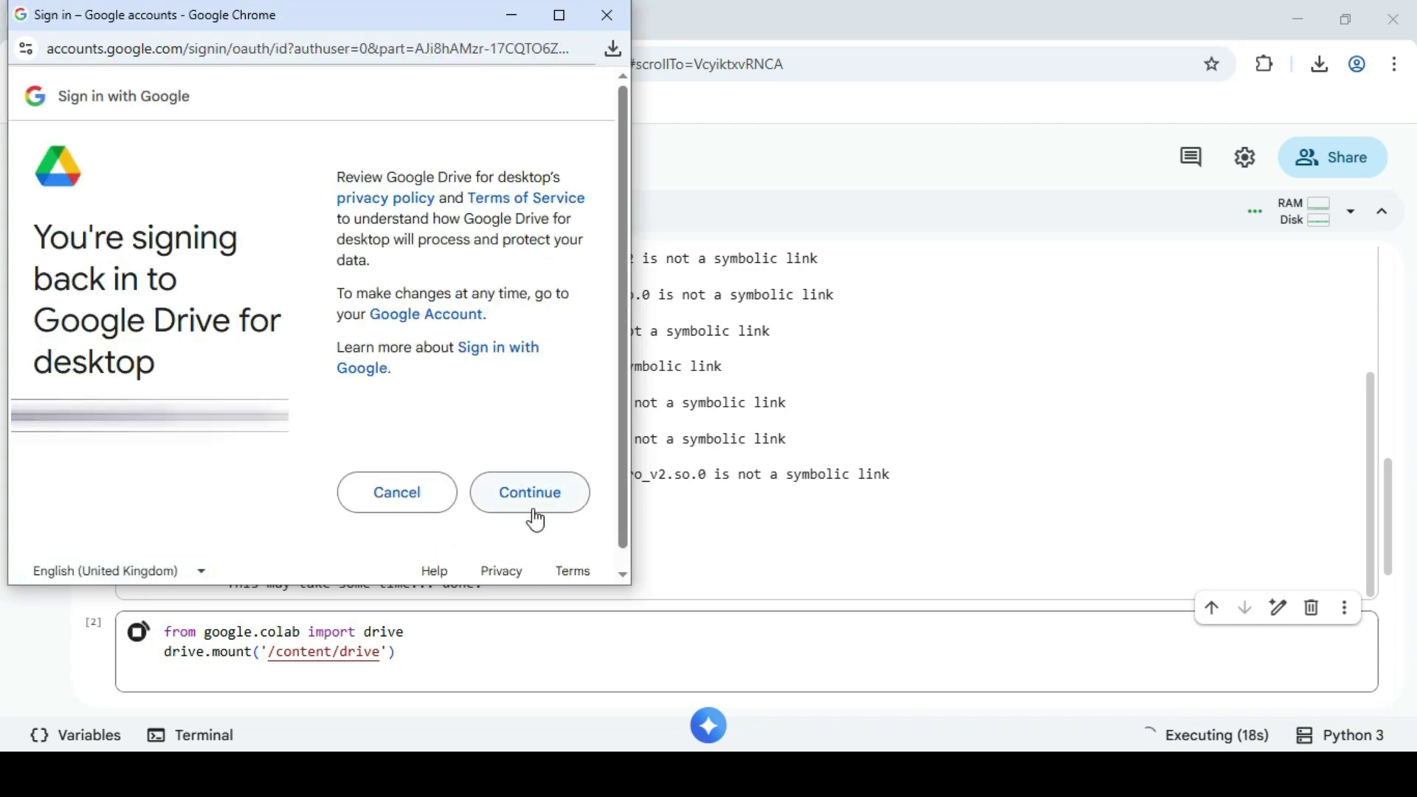
click(529, 491)
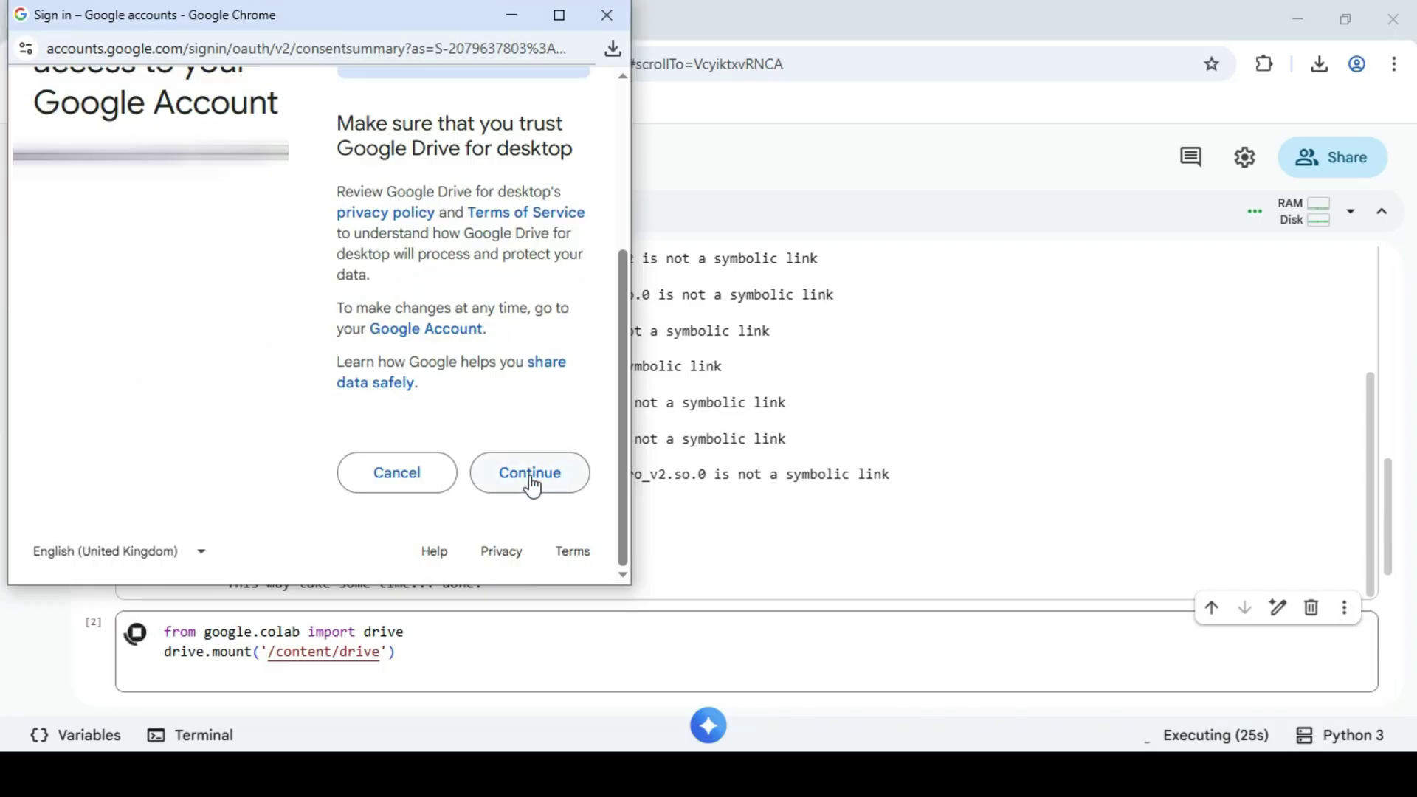
click(529, 472)
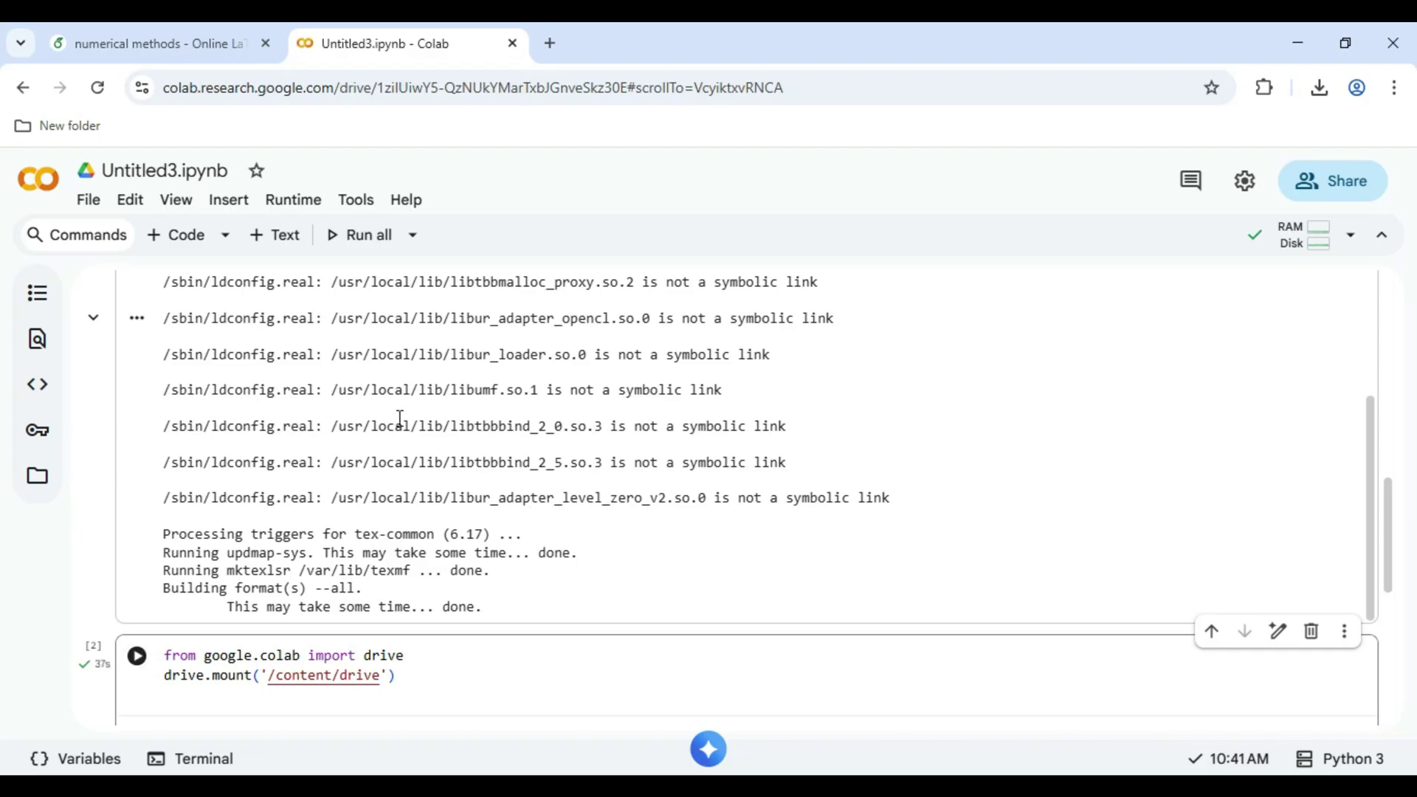
- Add a new cell with the mkdir latexprojects command and run it
click(172, 239)
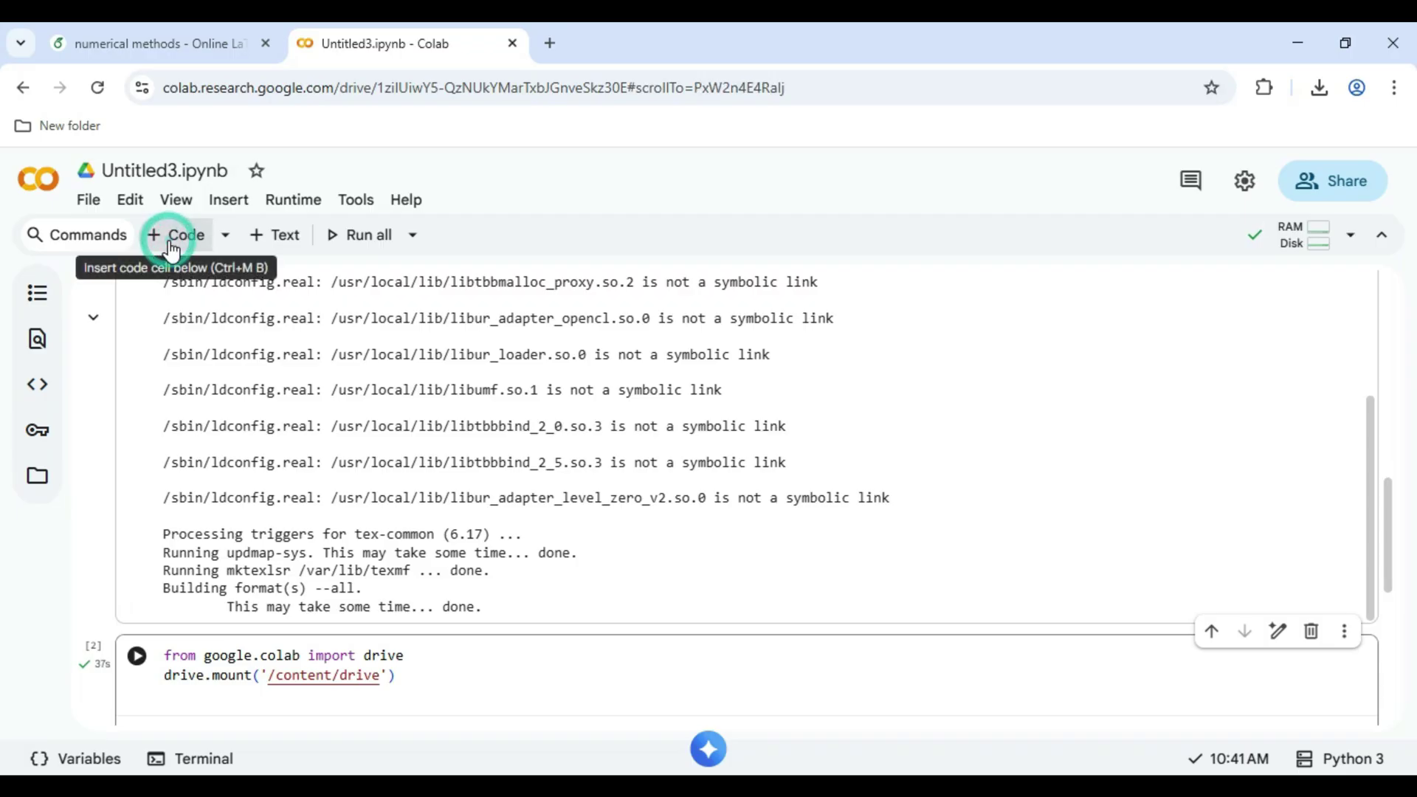
click(532, 788)
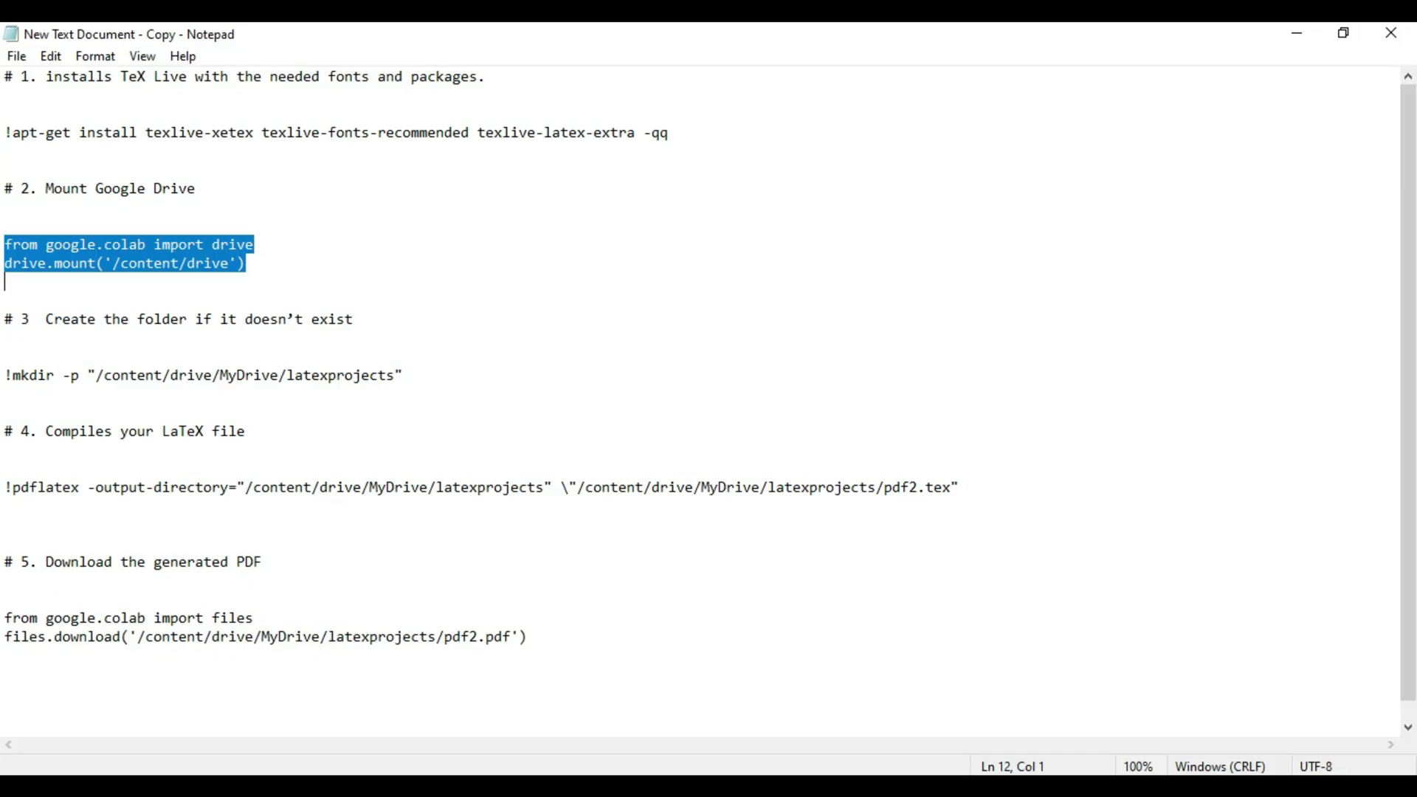
drag(6, 375, 401, 375)
right_click(376, 382)
click(405, 445)
click(443, 788)
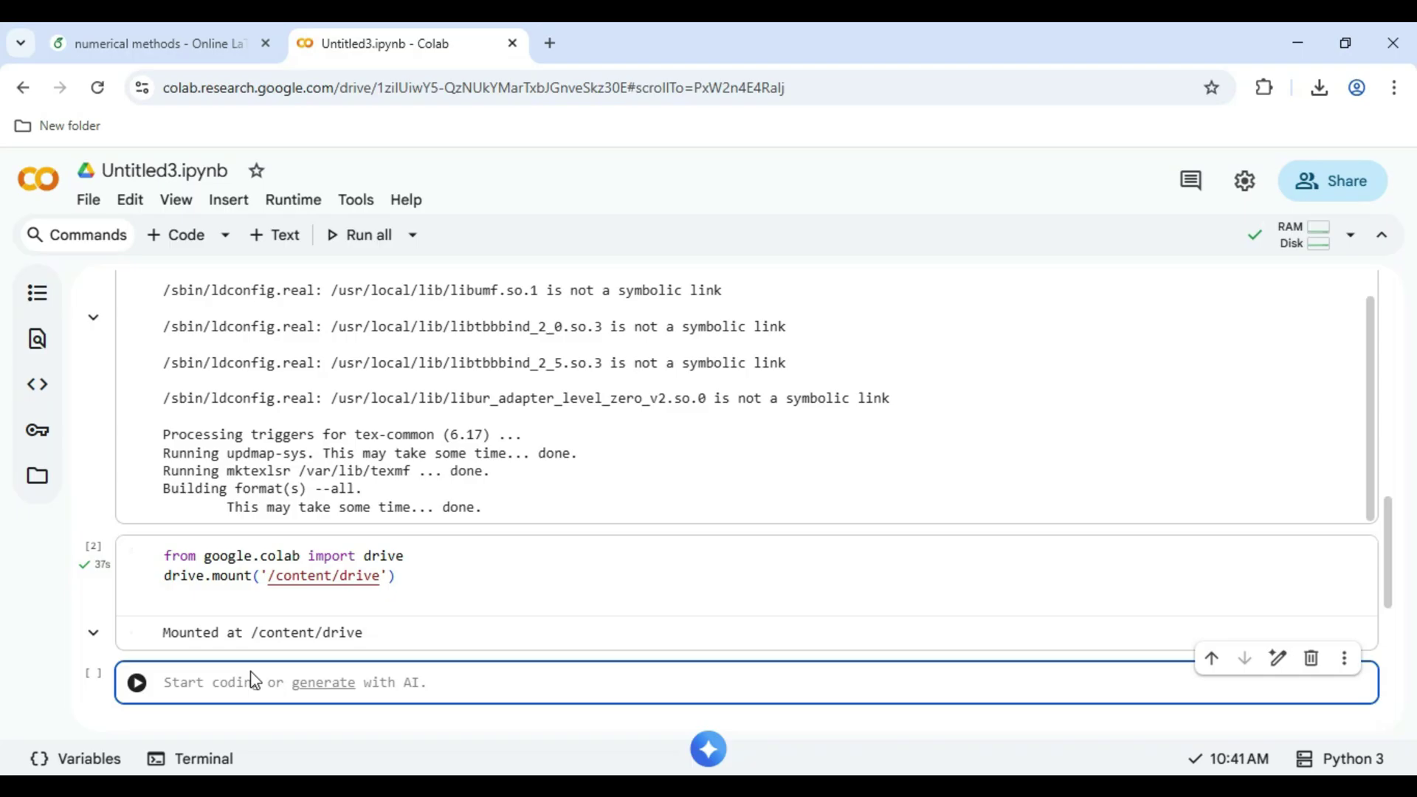
click(241, 682)
key(ctrl+v)
click(136, 682)
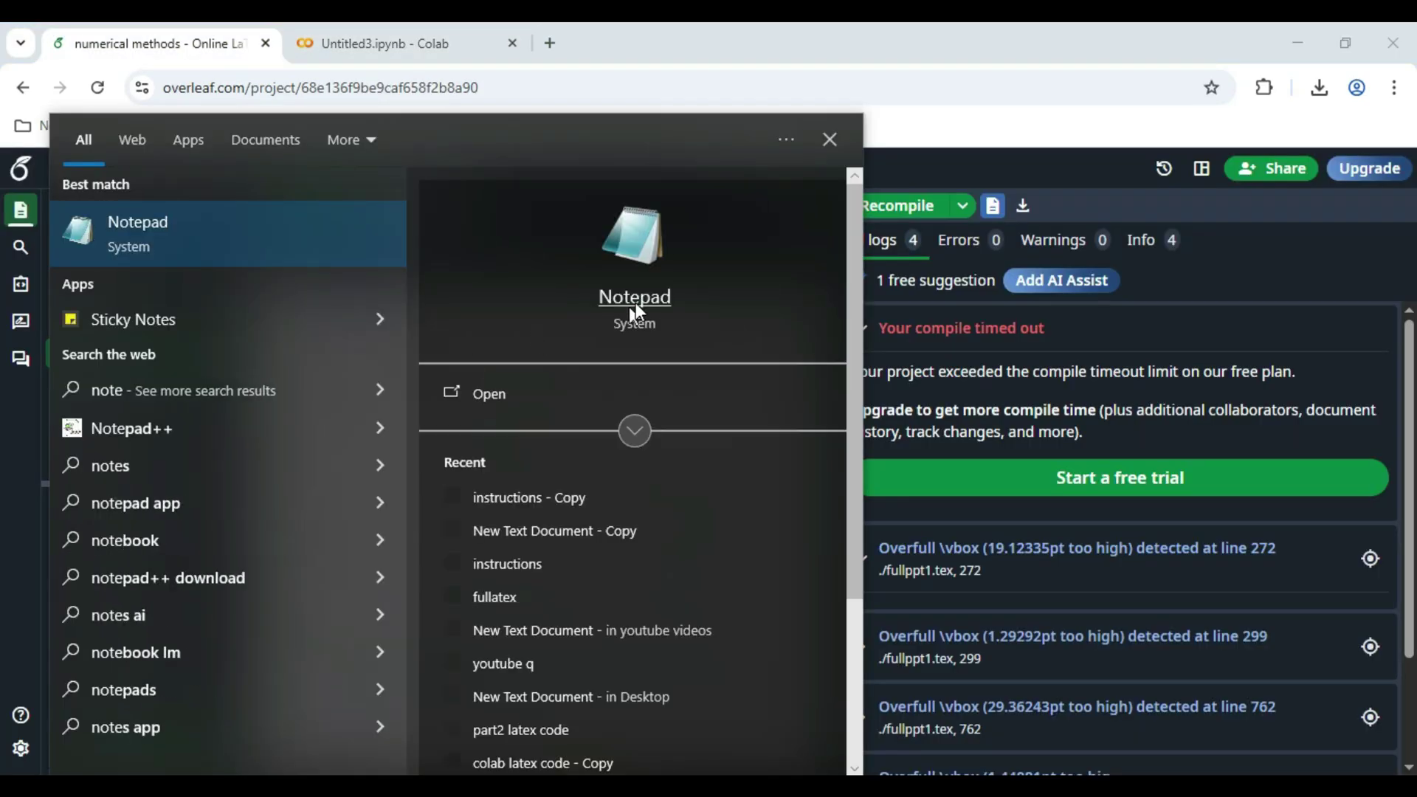
- Copy all LaTeX source from Overleaf into a new maximized Notepad document
key(Return)
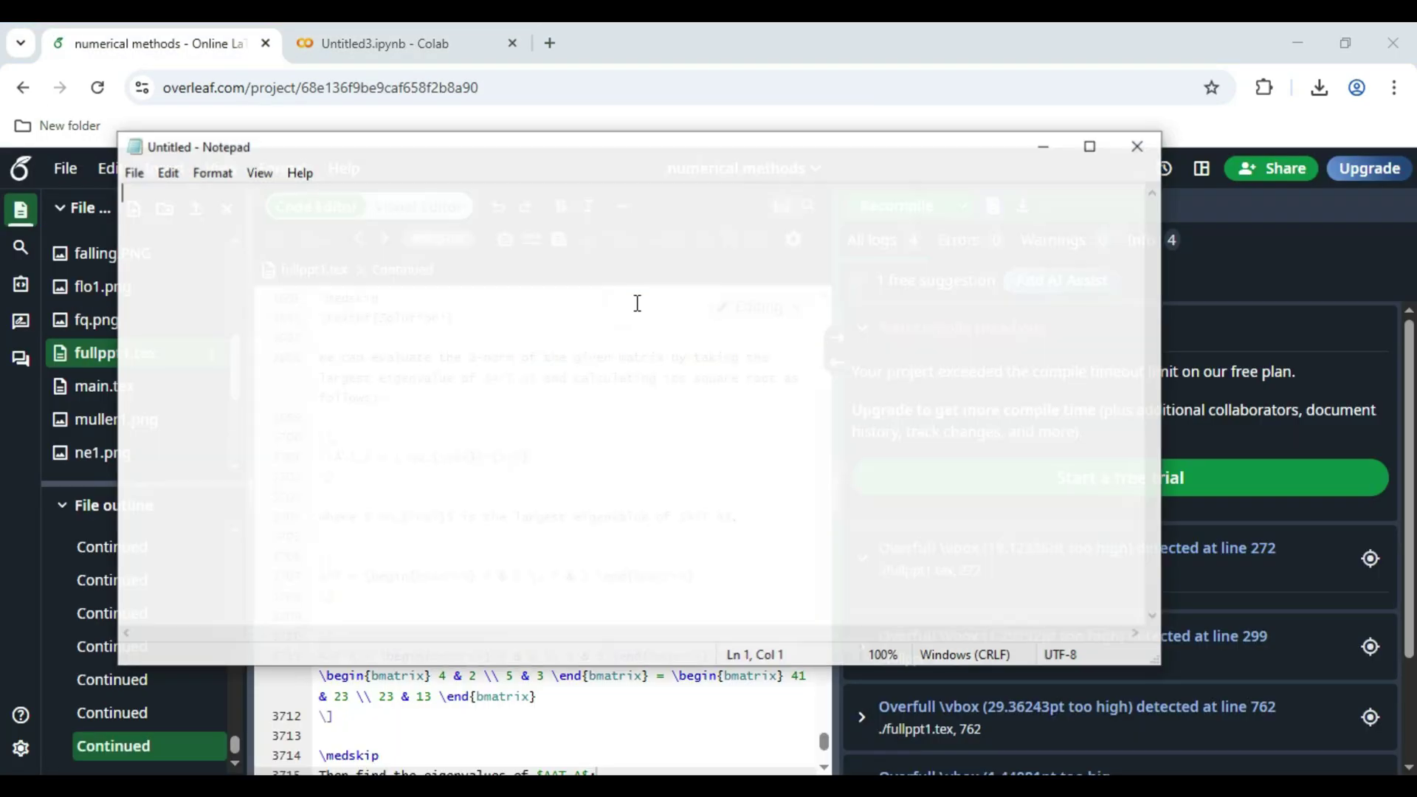
click(1093, 147)
key(alt+Tab)
key(ctrl+a)
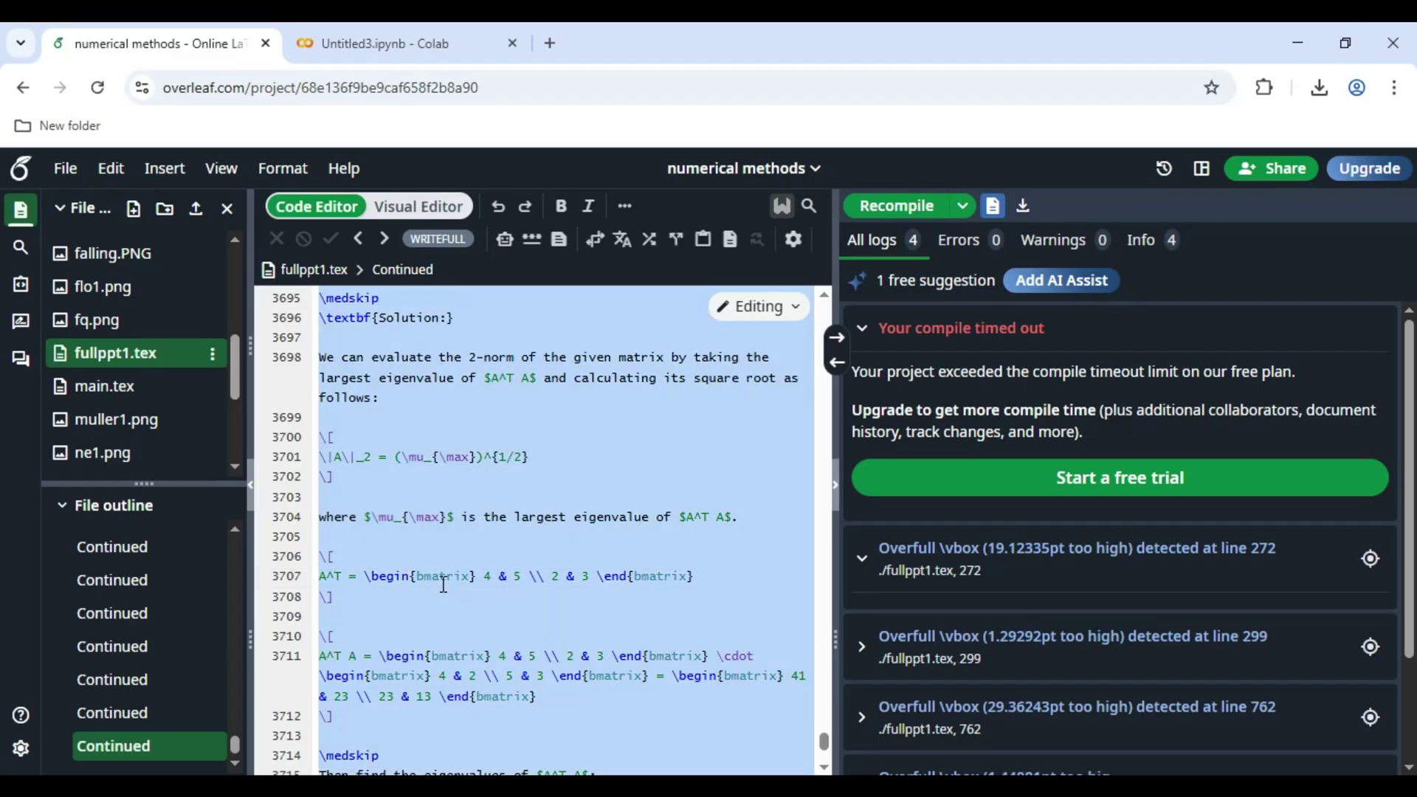
right_click(544, 269)
click(509, 139)
key(alt+Tab)
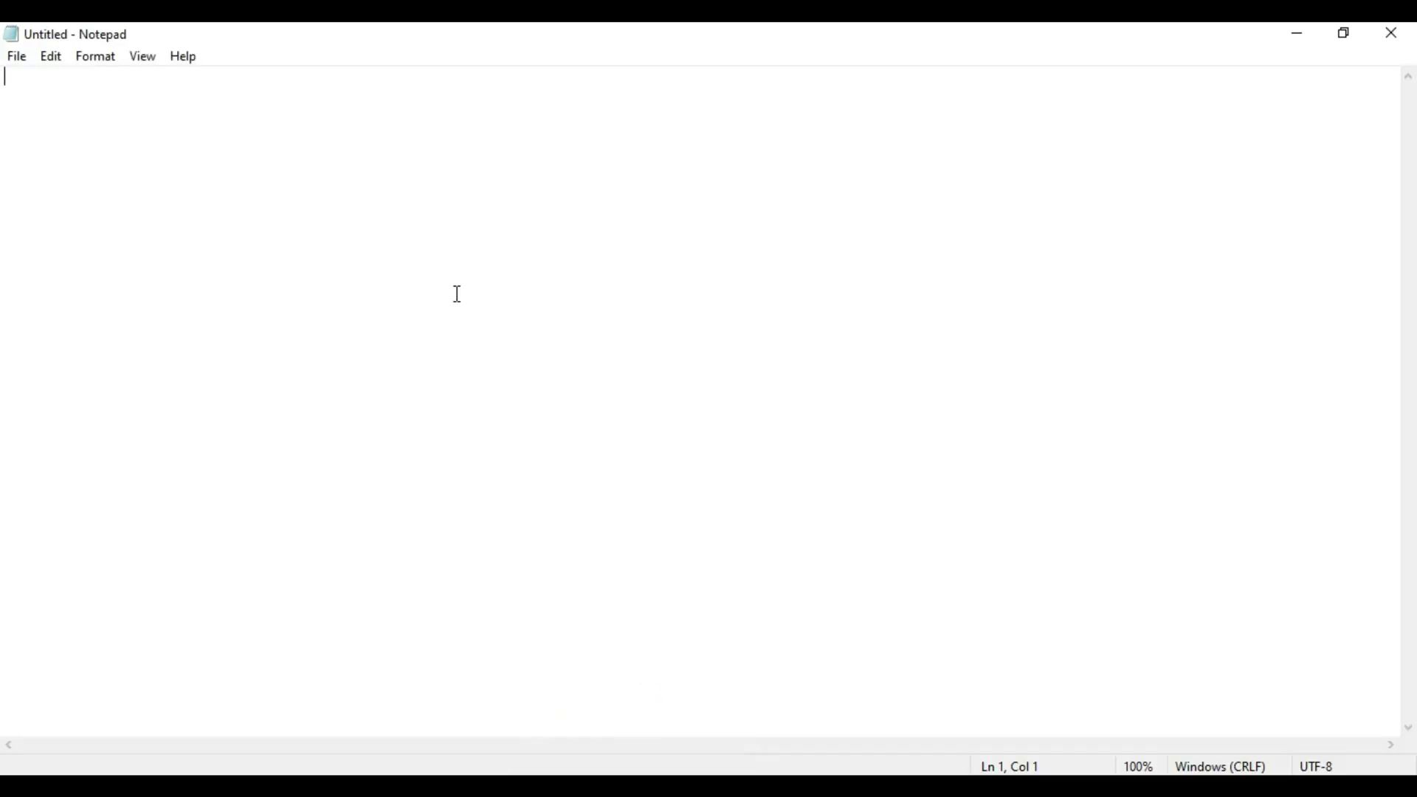
right_click(465, 316)
click(520, 324)
- Start a Save As with file type All Files, clearing the suggested file name
click(16, 57)
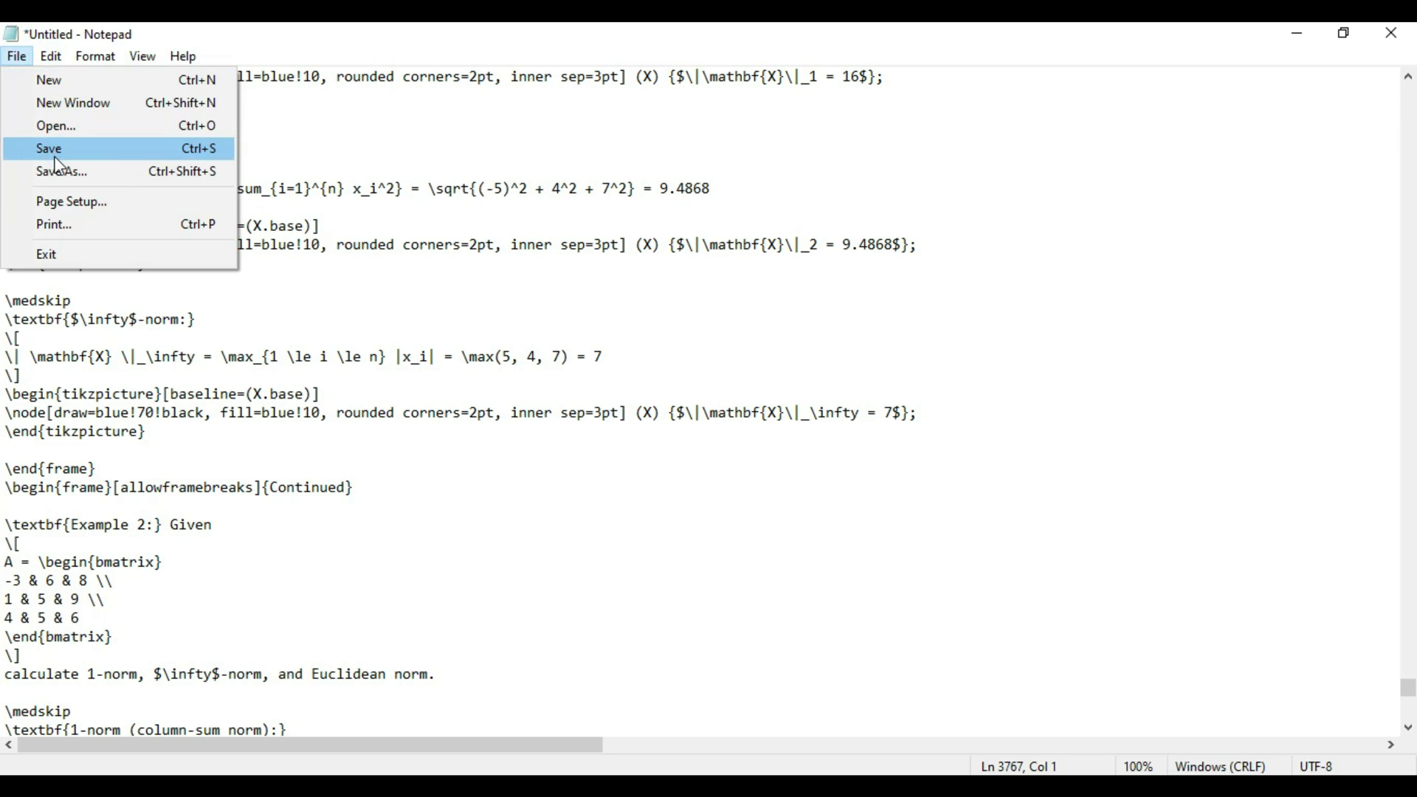
click(44, 141)
click(415, 483)
click(415, 520)
click(202, 459)
key(BackSpace)
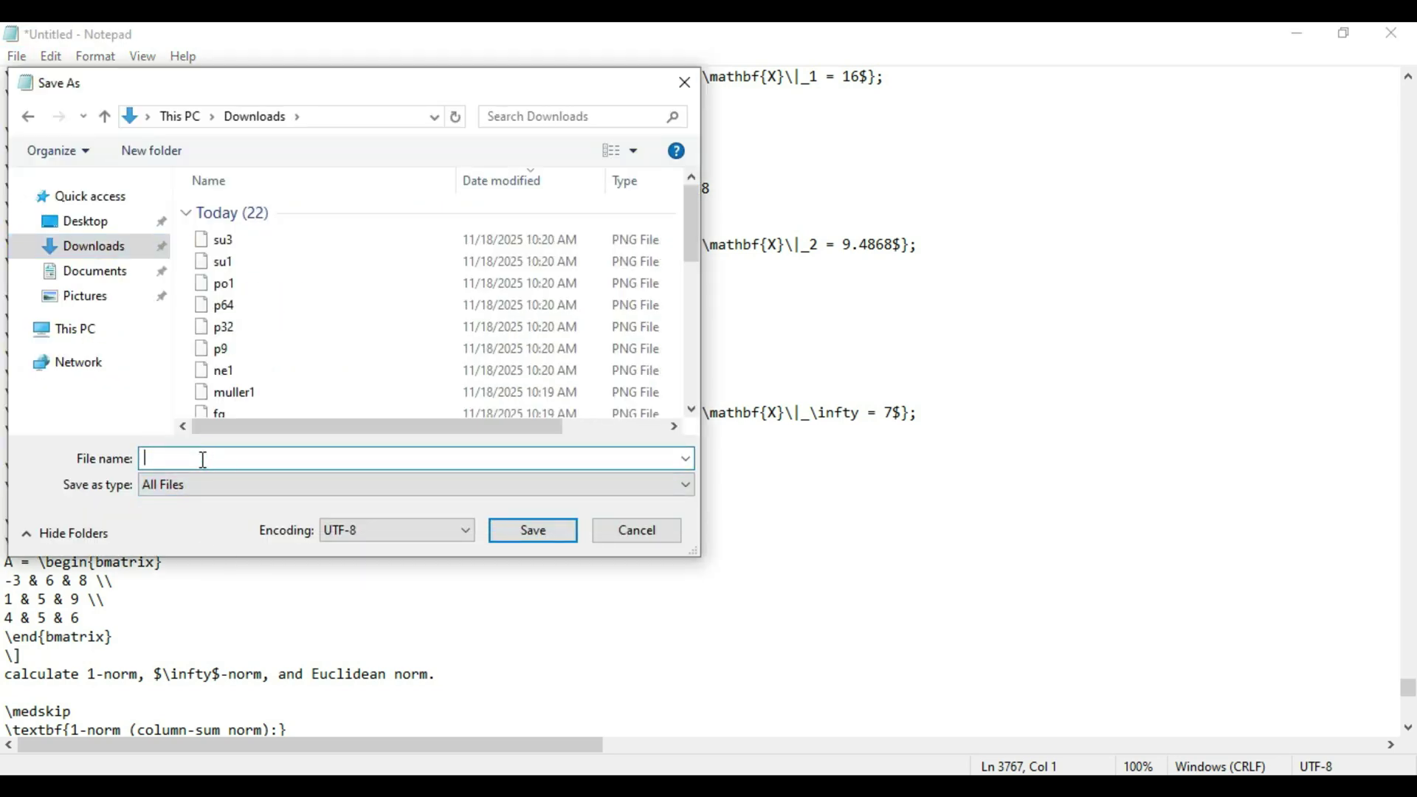
- Upload pdf2.tex and the PNG images to MyDrive/latexprojects, then check the folder's contents
click(532, 529)
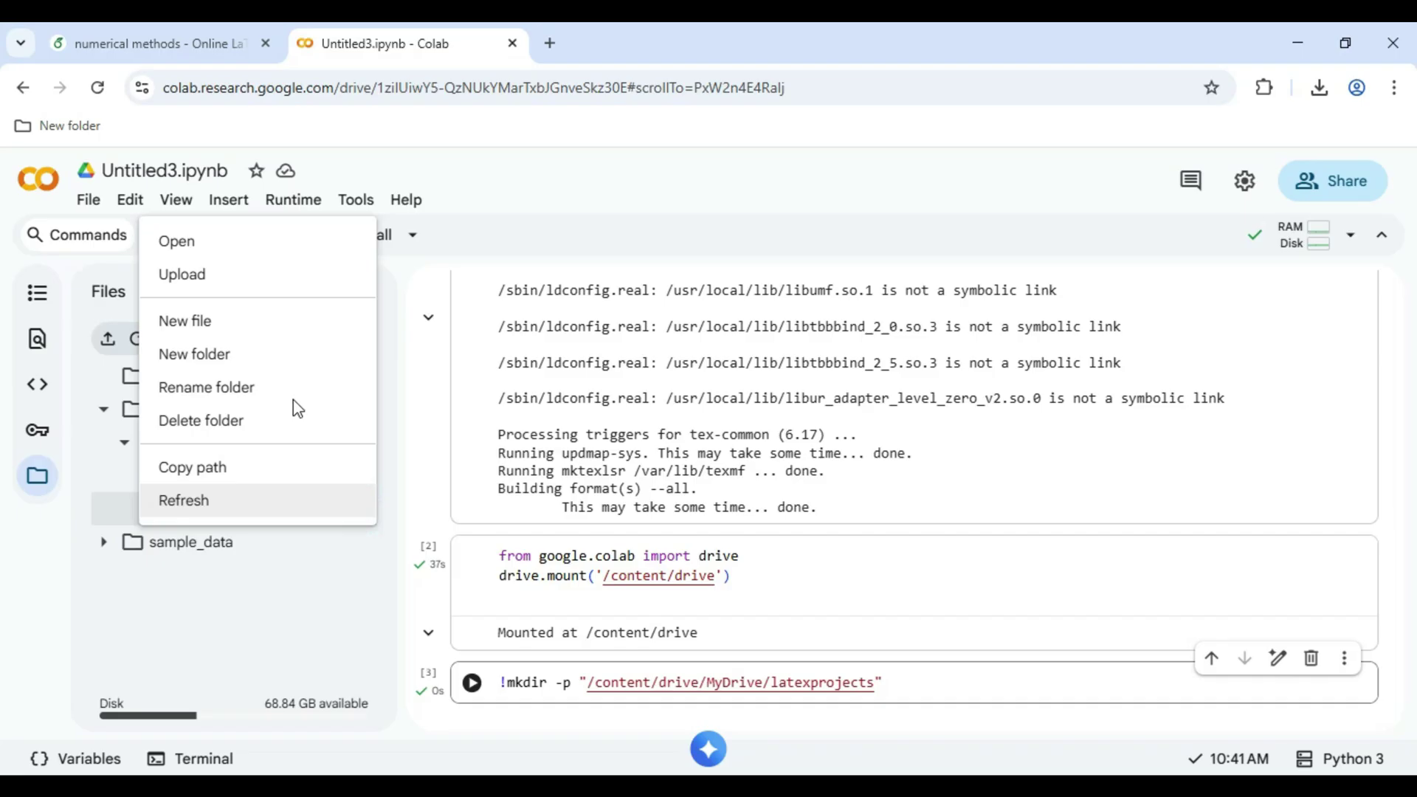
click(255, 276)
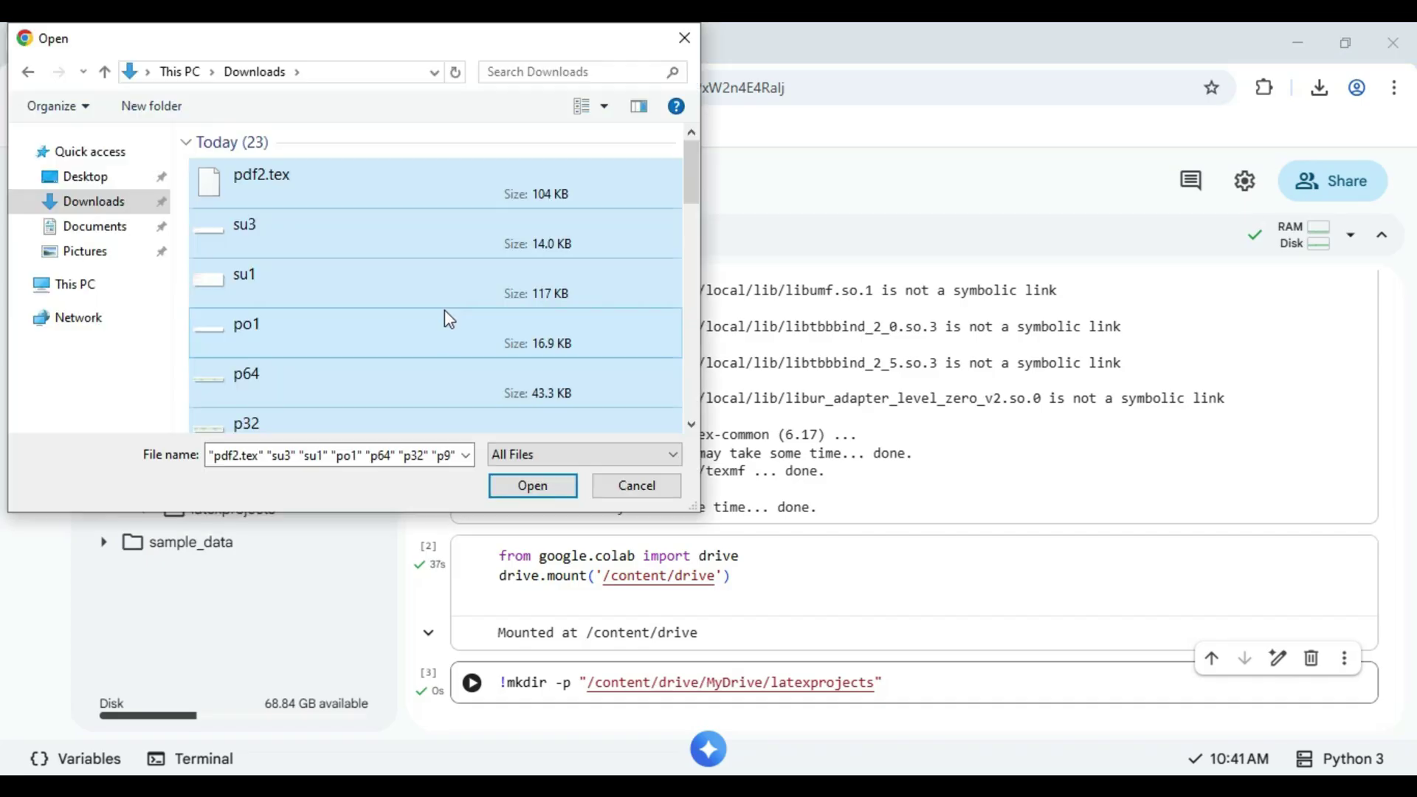
click(532, 485)
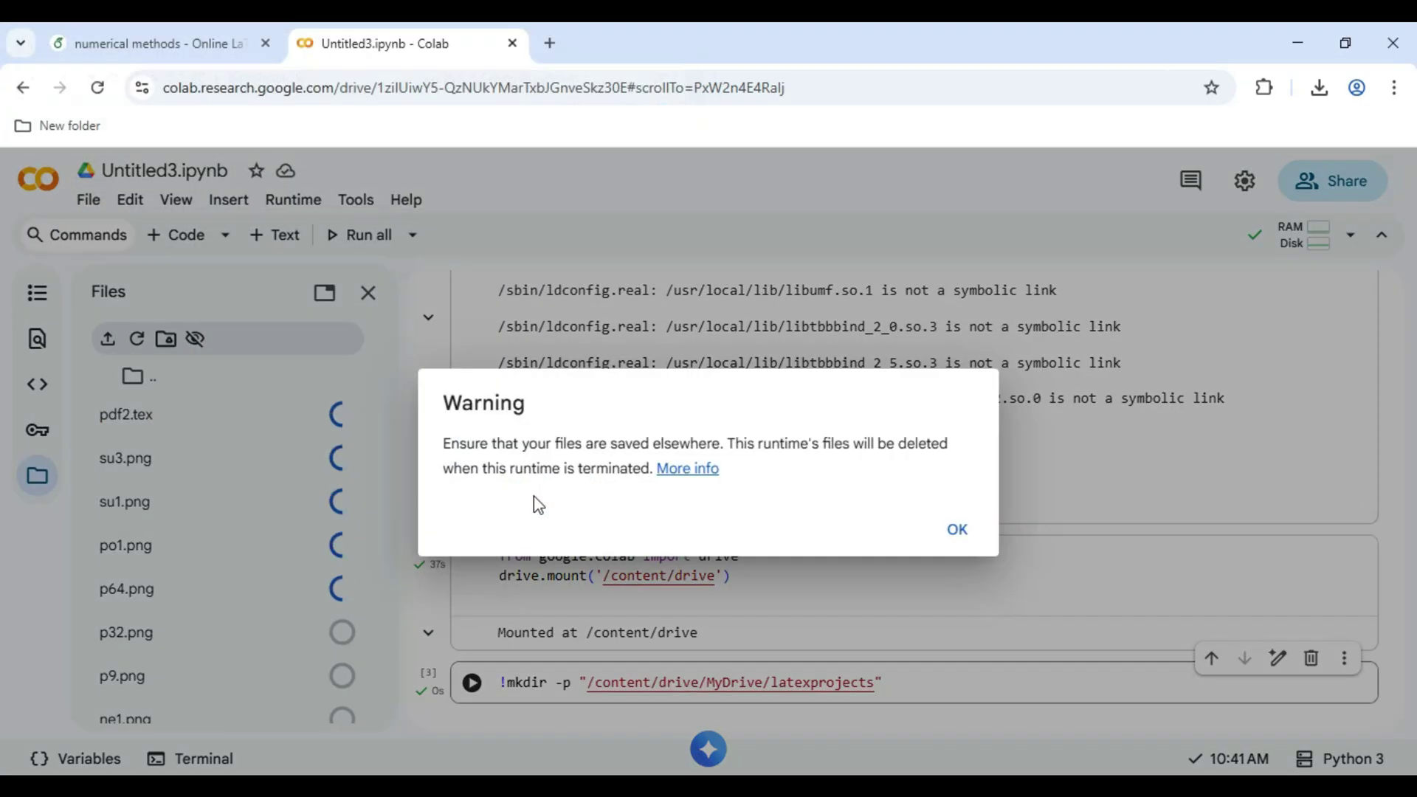
click(957, 530)
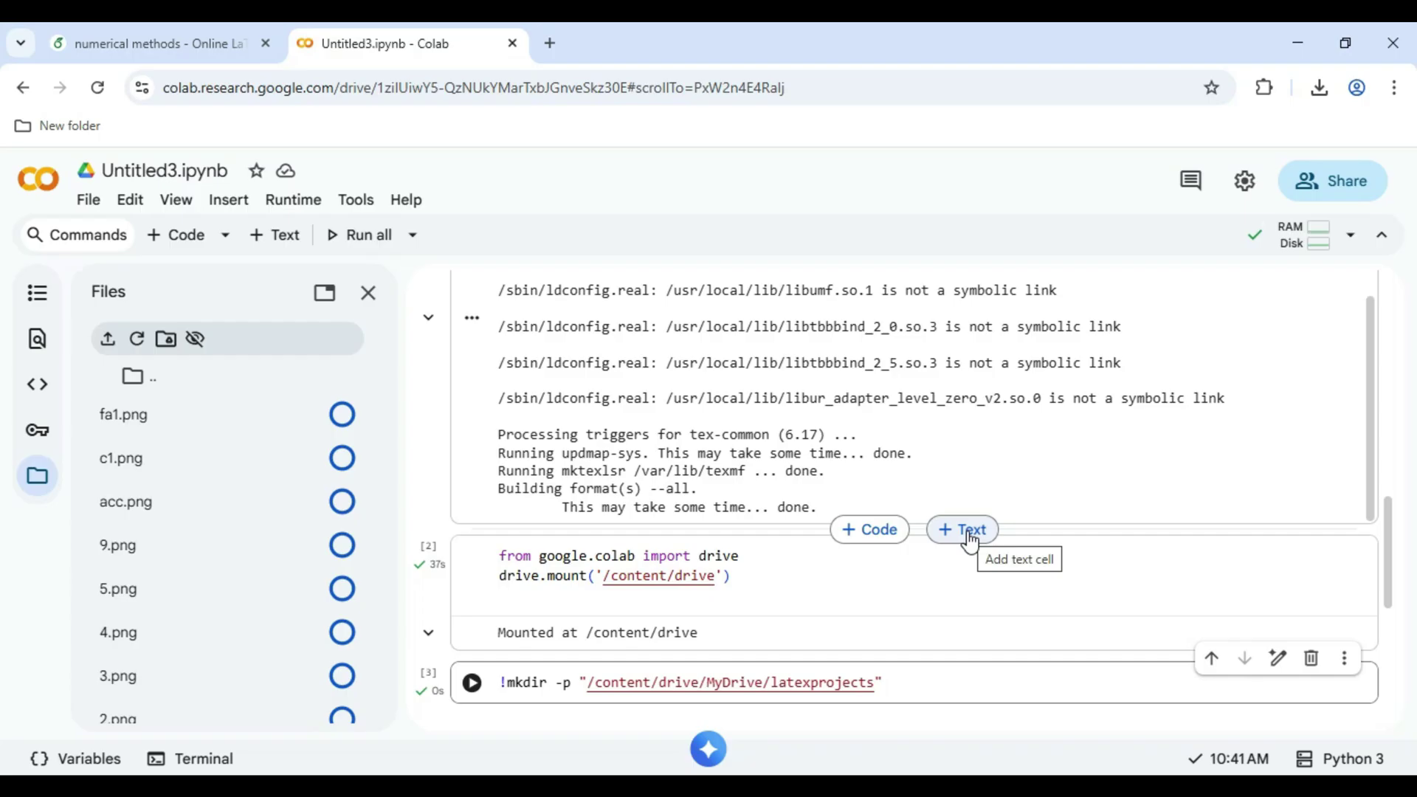
click(216, 508)
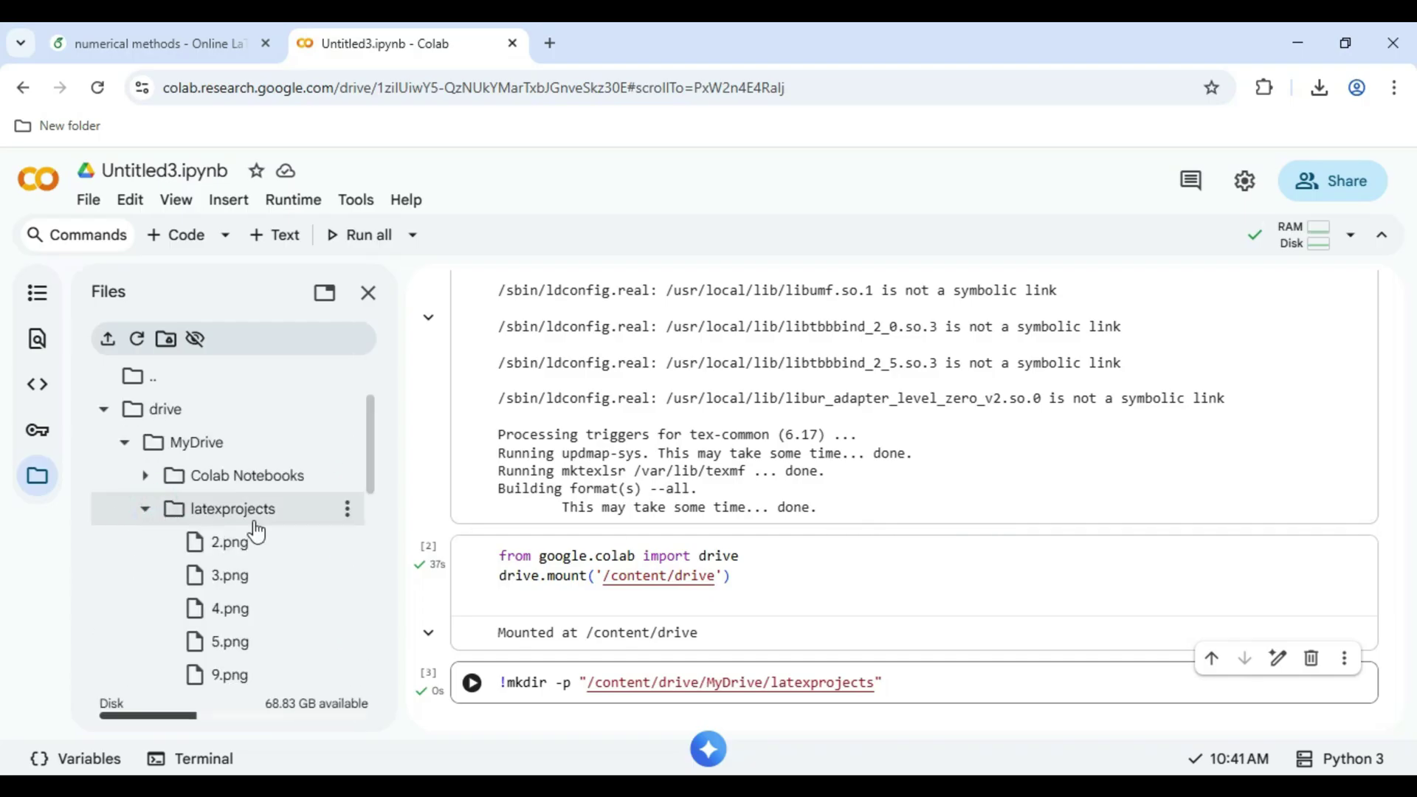
scroll(277, 555, down, 3)
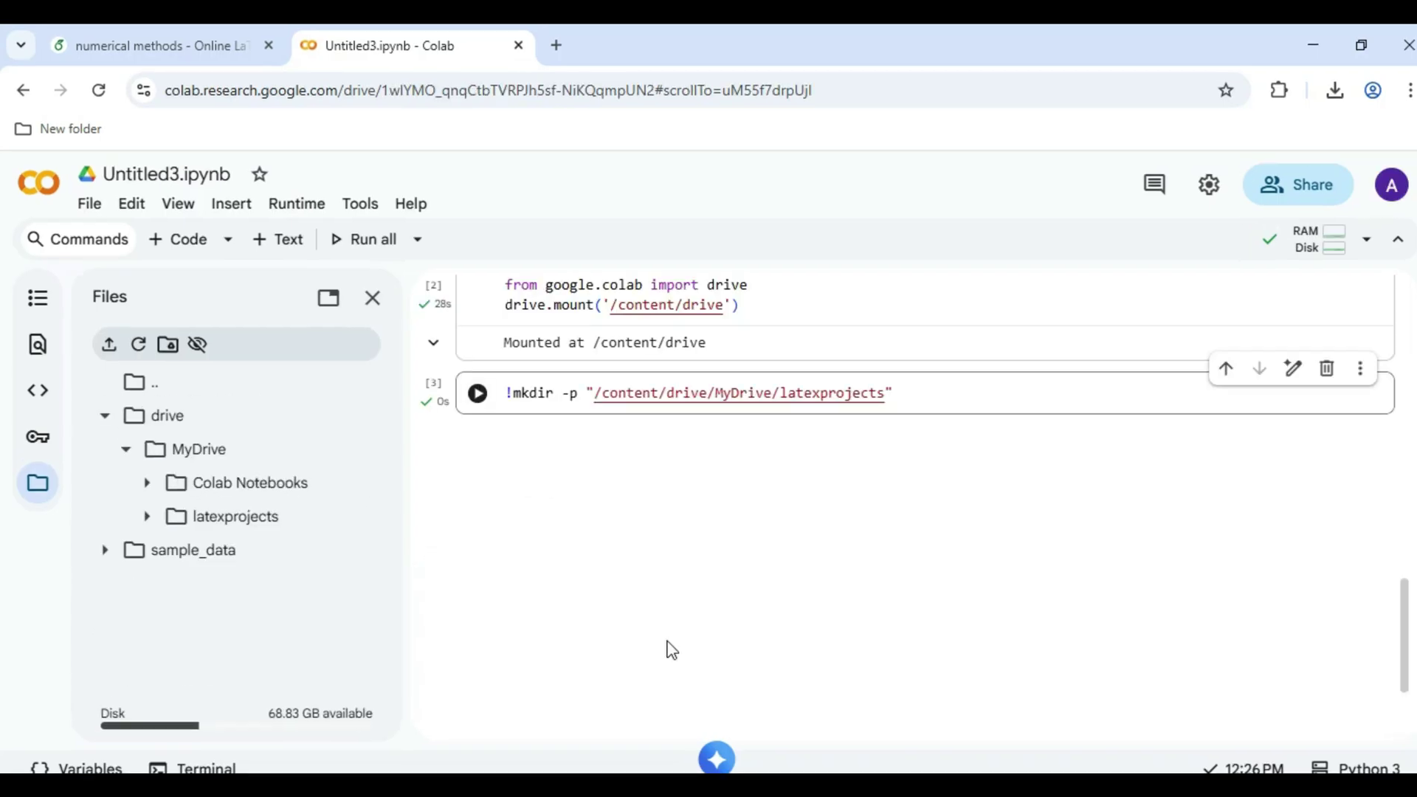
- Run the pdflatex command in a new cell to compile pdf2.tex
key(alt+Tab)
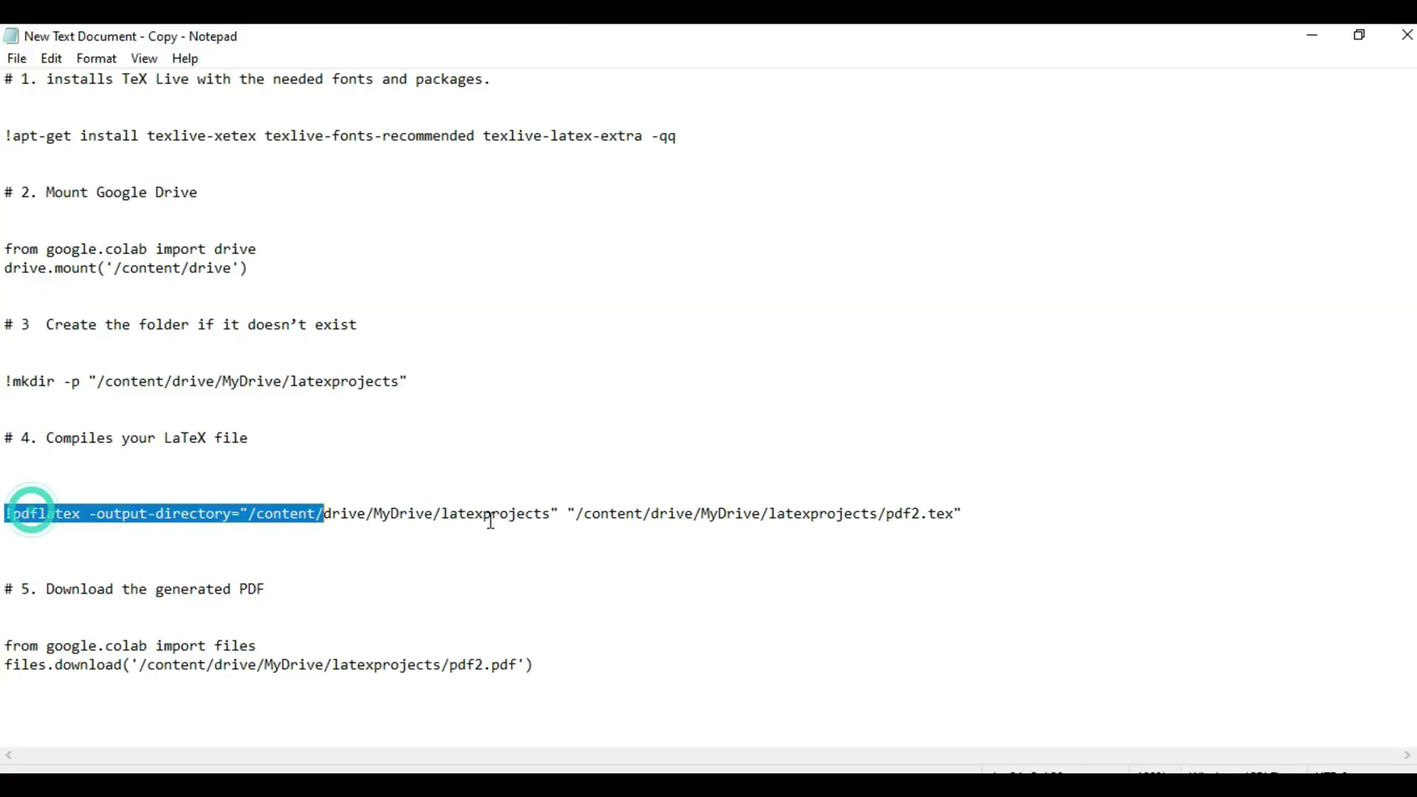
drag(8, 513, 880, 520)
right_click(880, 520)
click(930, 269)
key(alt+Tab)
click(178, 240)
click(664, 446)
key(ctrl+v)
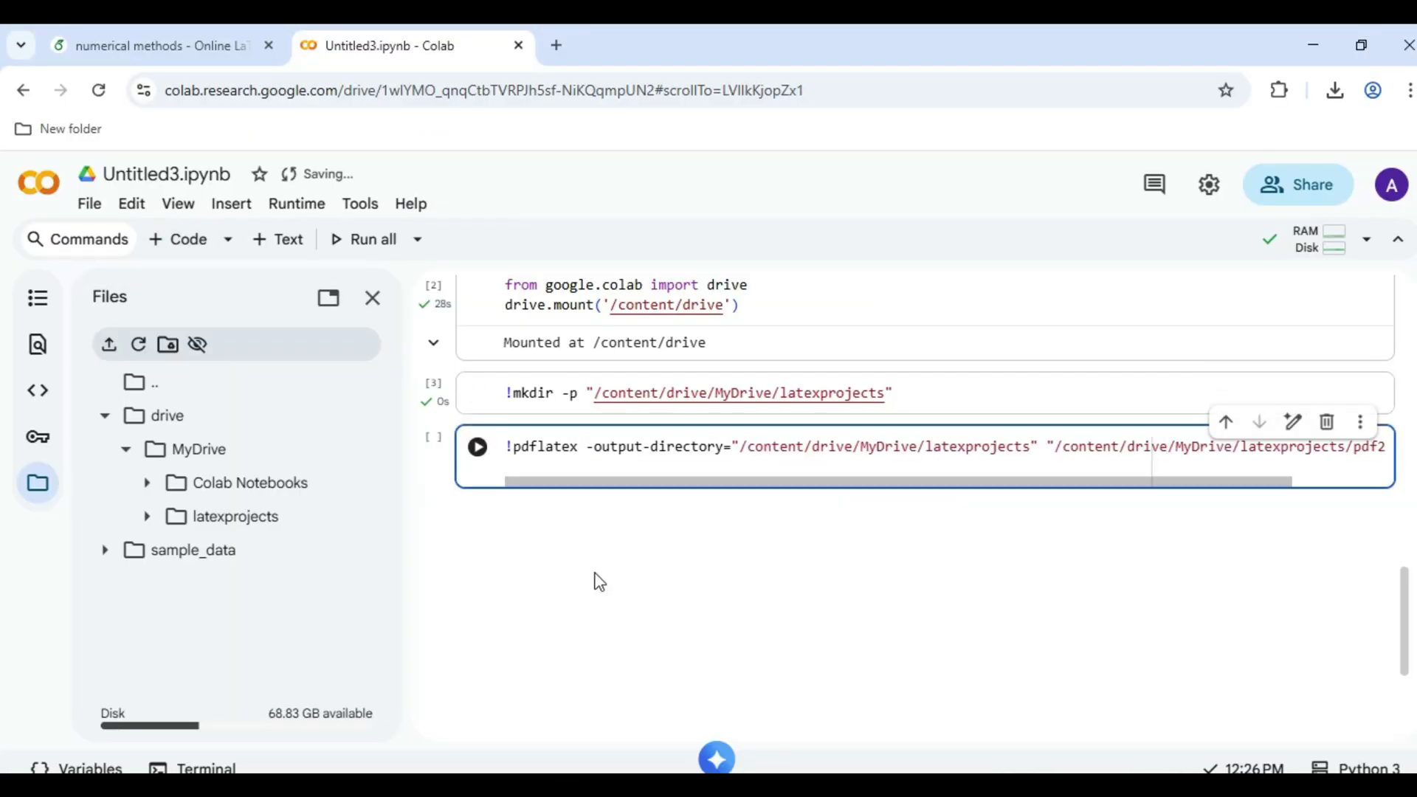
key(ctrl+Return)
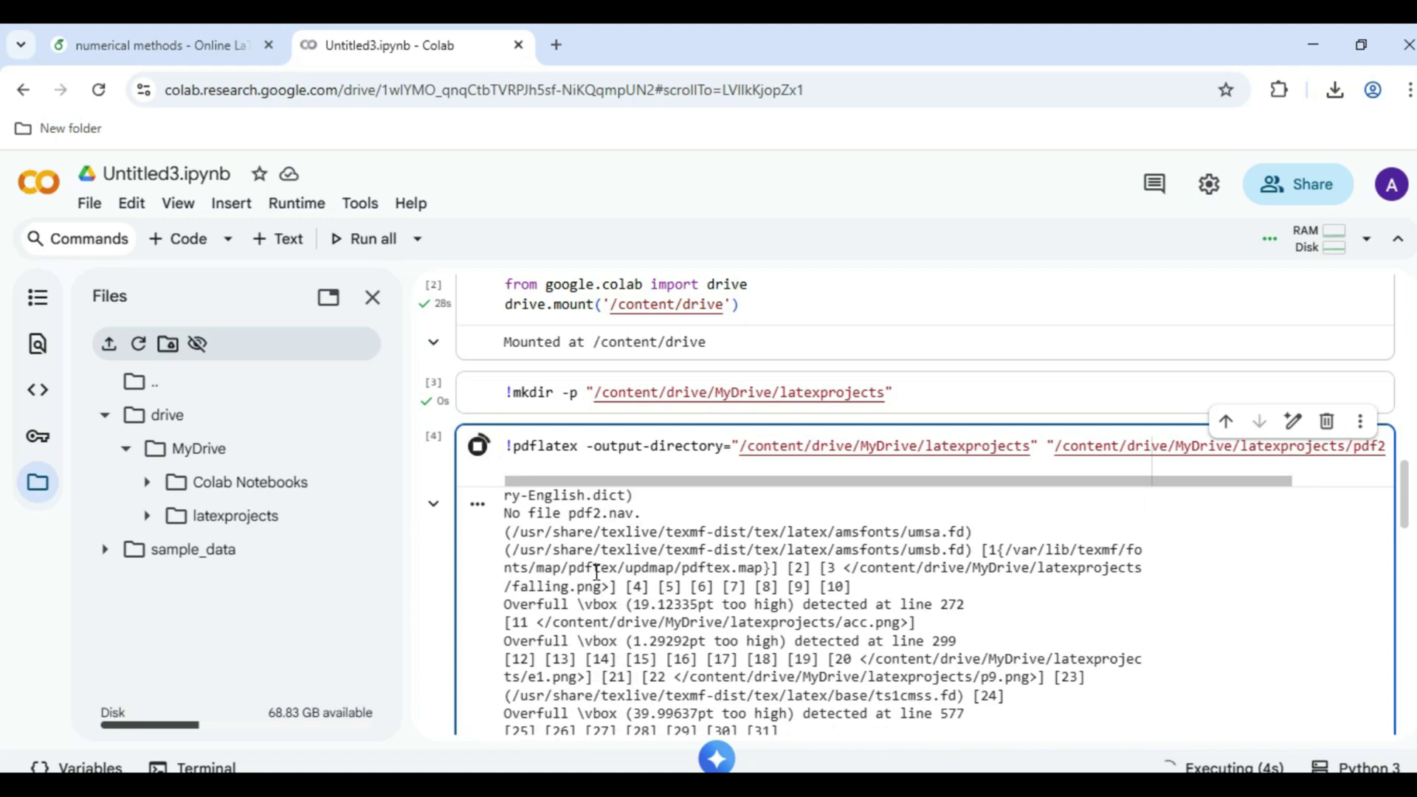
- Run the files.download code in a new cell to download pdf2.pdf
key(alt+Tab)
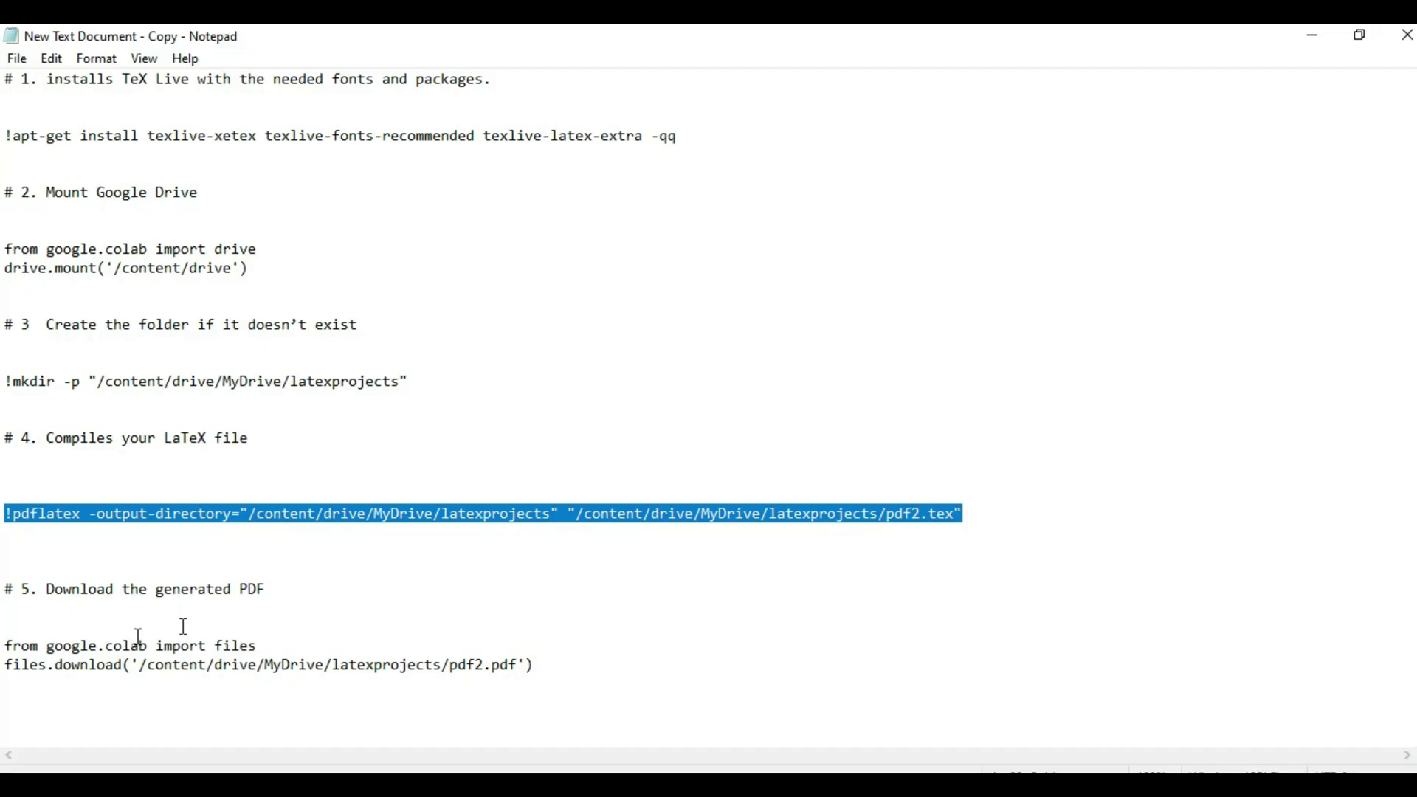
drag(6, 645, 548, 705)
right_click(465, 332)
click(504, 407)
key(alt+Tab)
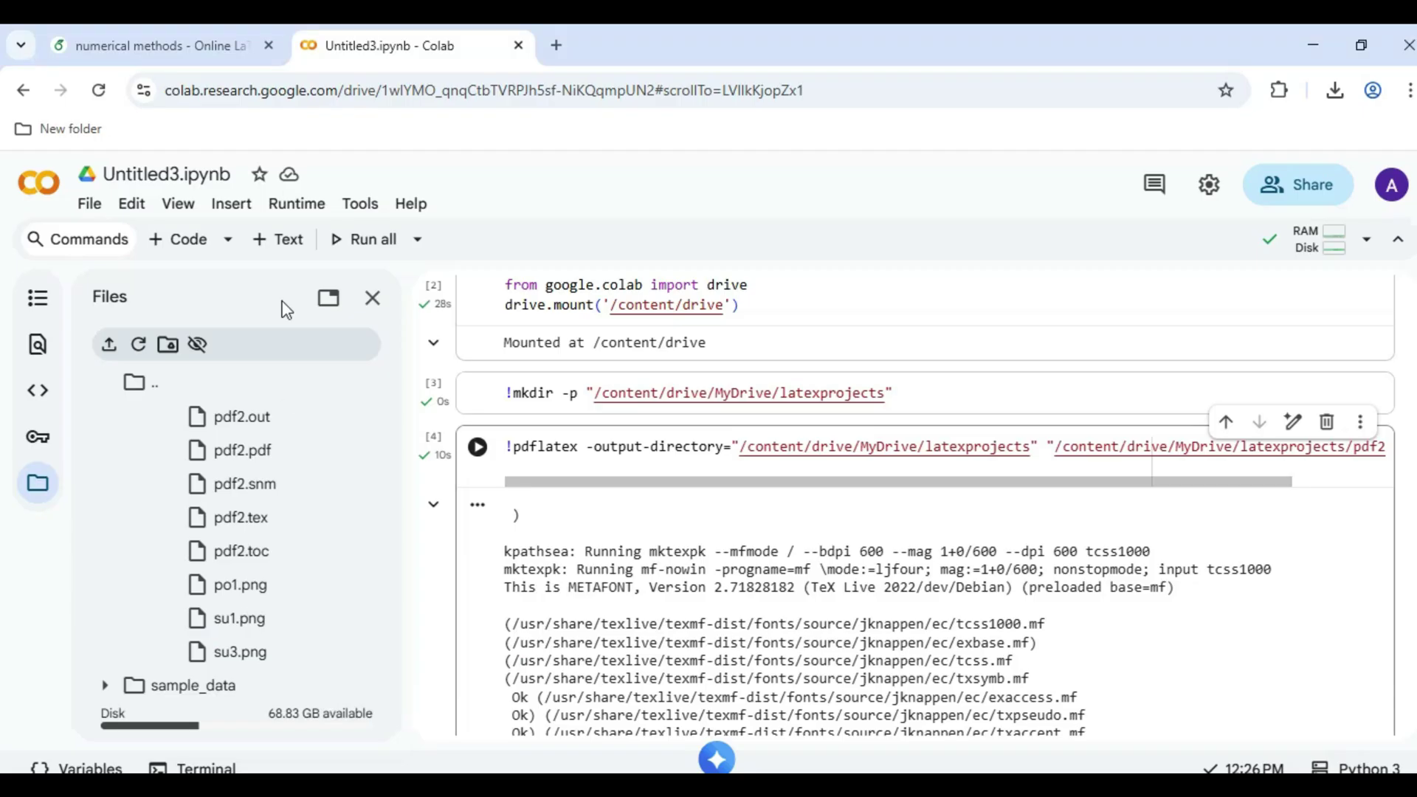
click(177, 239)
key(ctrl+v)
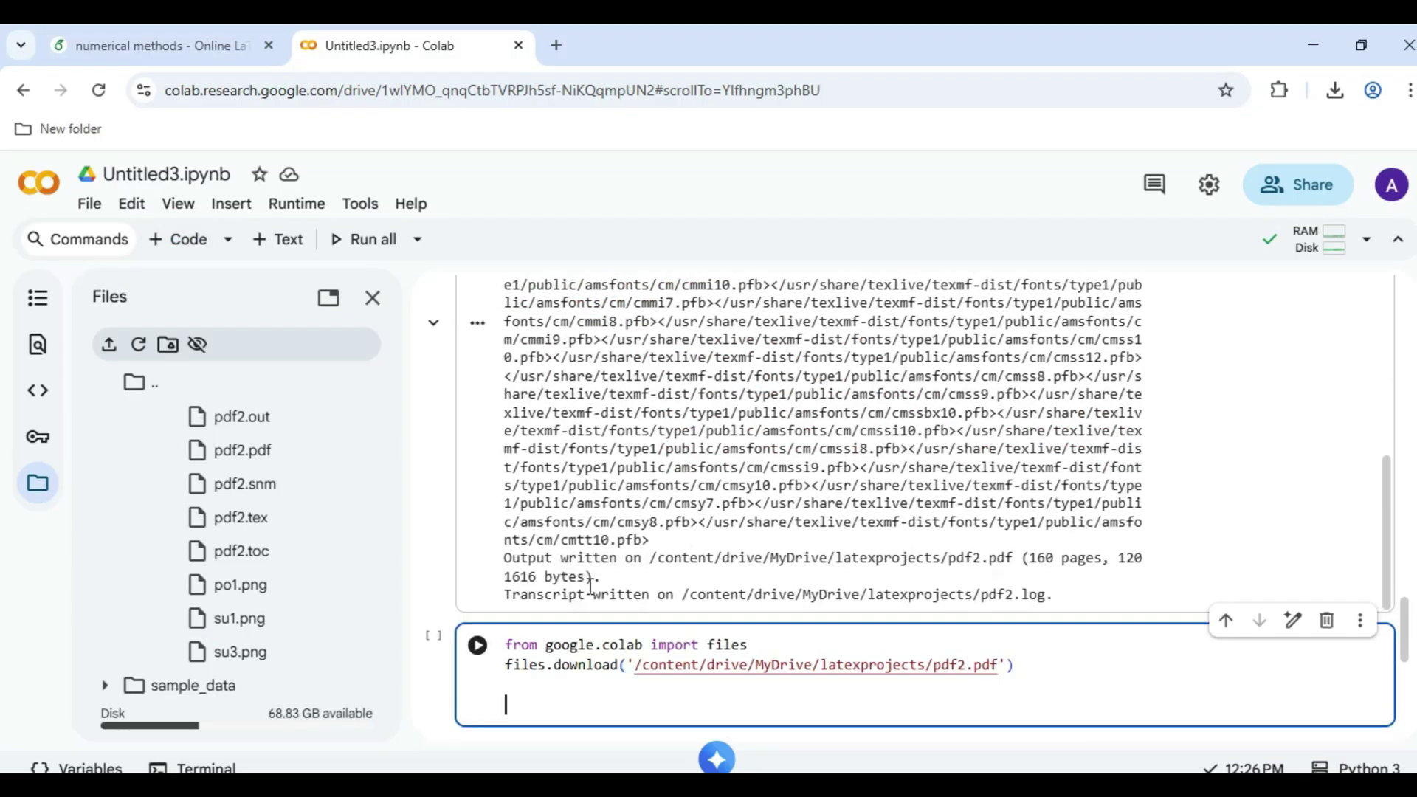
click(477, 644)
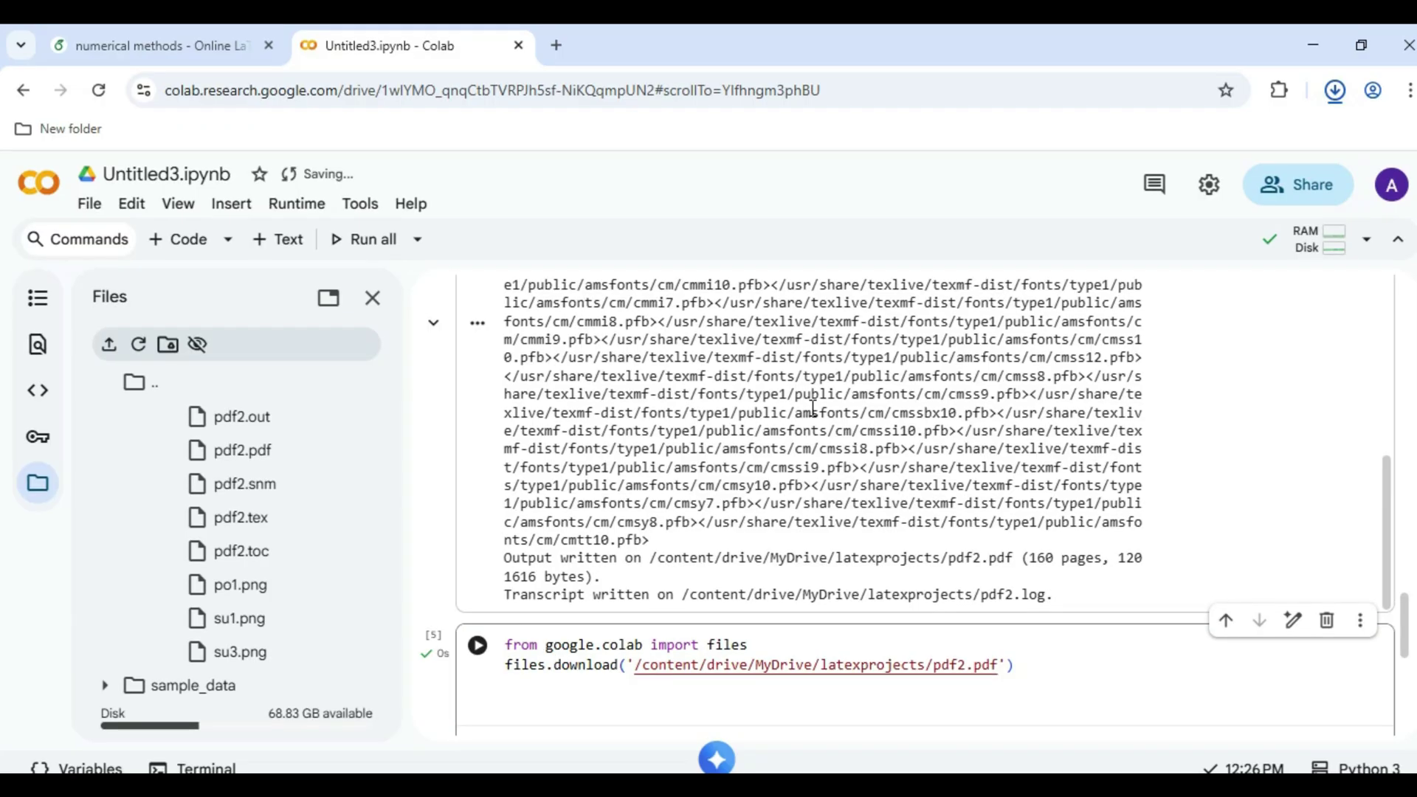
- Open the downloaded pdf2.pdf from its folder in Foxit
click(1334, 90)
click(1265, 143)
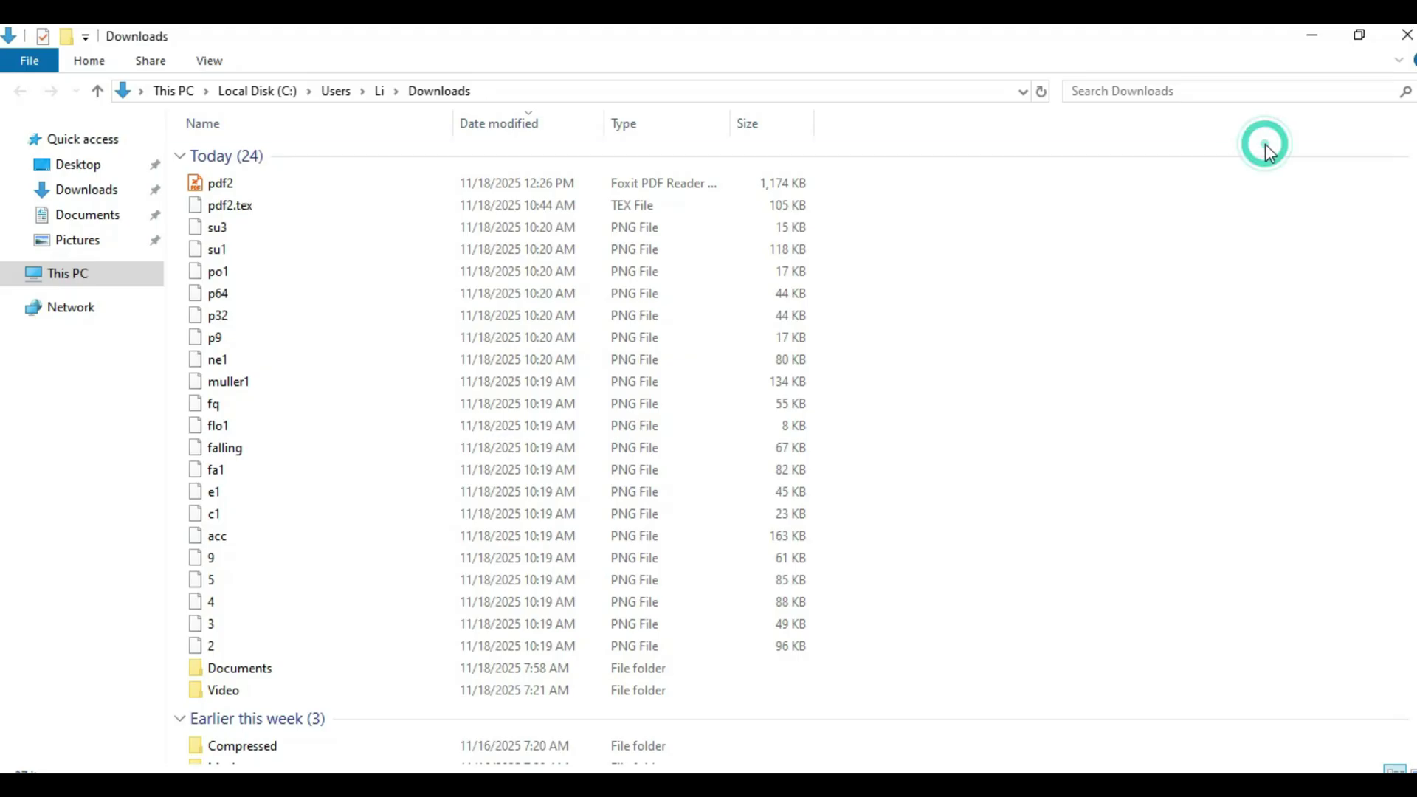
double_click(255, 183)
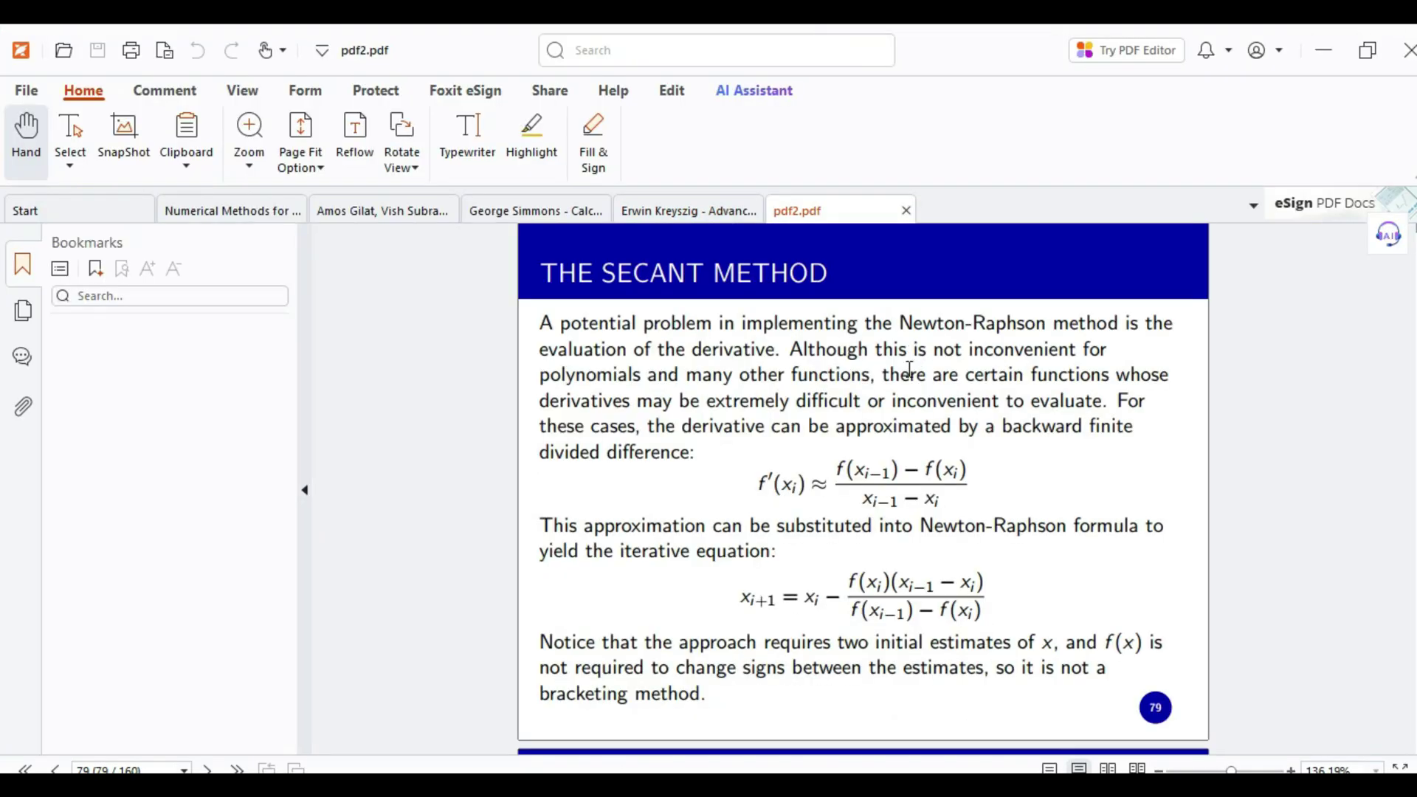